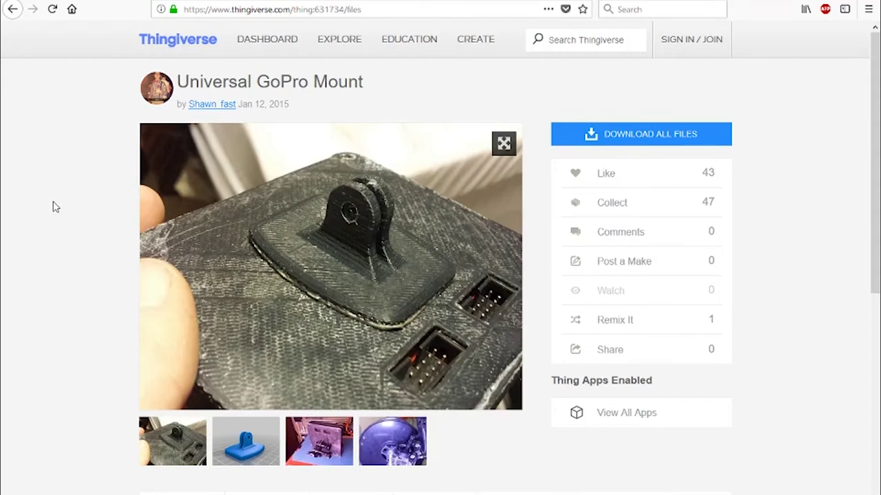
scroll(55, 206, "down", 4)
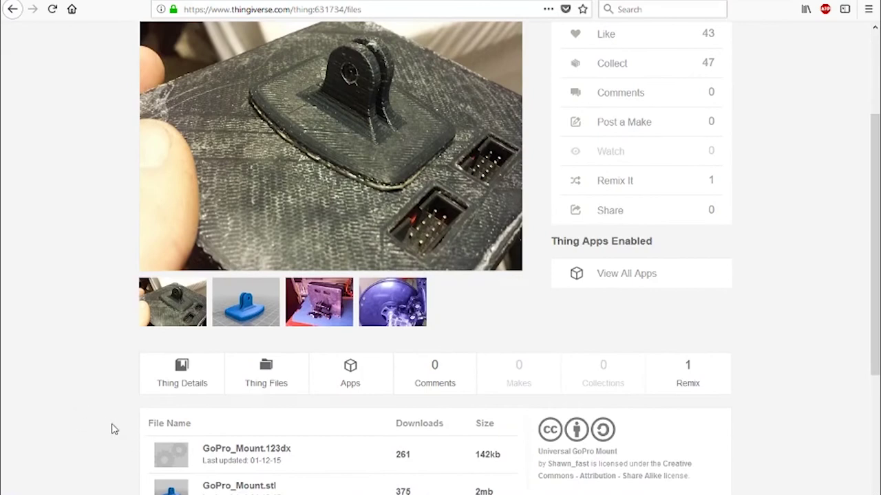
scroll(114, 429, "down", 2)
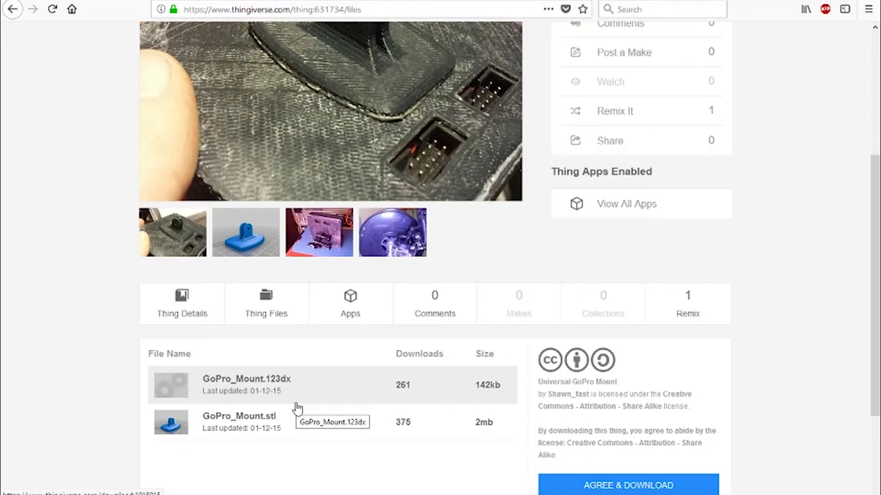
scroll(27, 361, "up", 4)
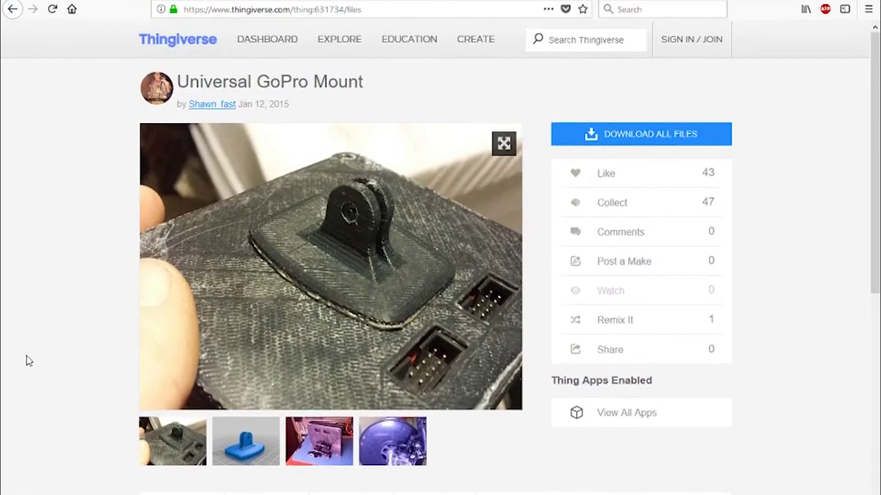
scroll(26, 361, "up", 2)
In Fusion 360, load BREP0.smt from the Desktop as a new Untitled design.
left_click(344, 455)
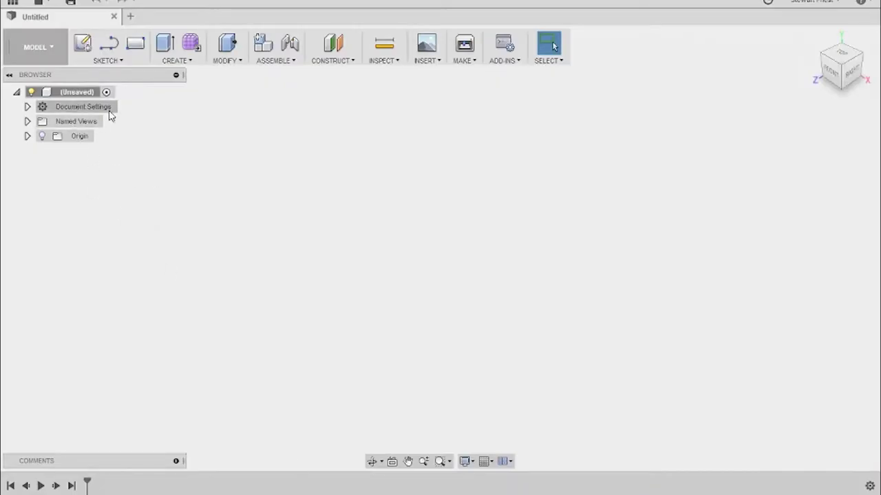
left_click(40, 3)
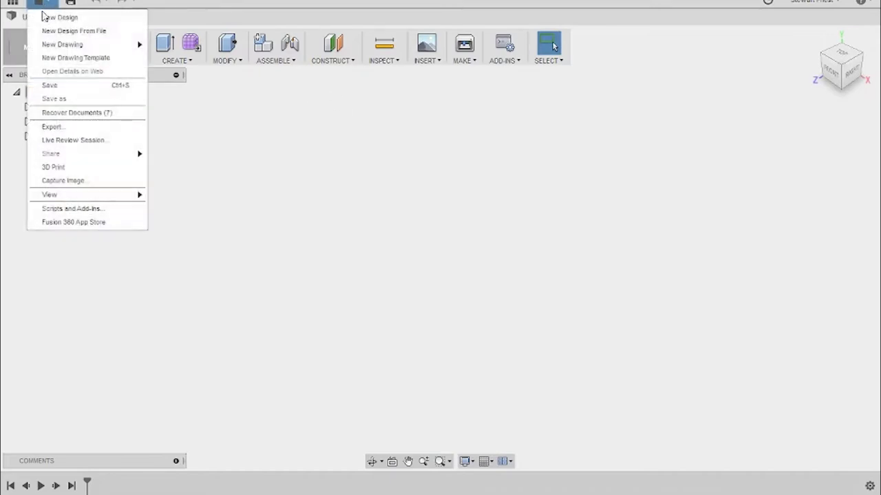
left_click(60, 32)
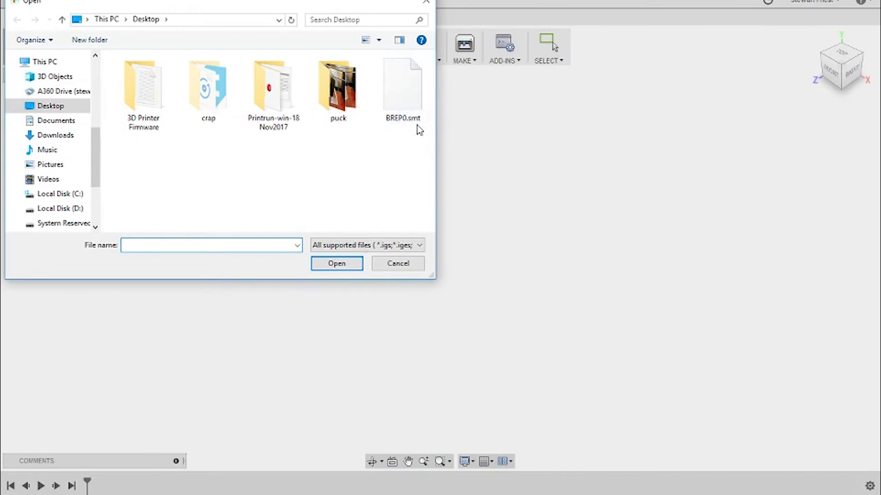
left_click(408, 124)
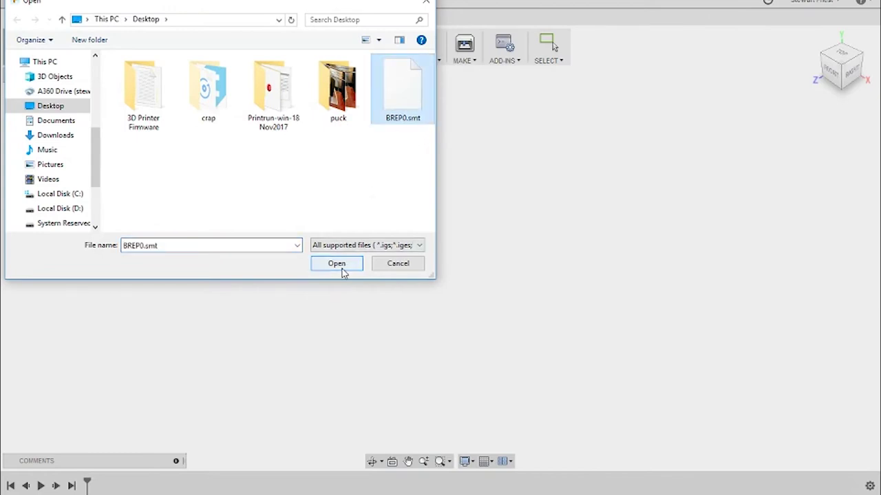
left_click(343, 268)
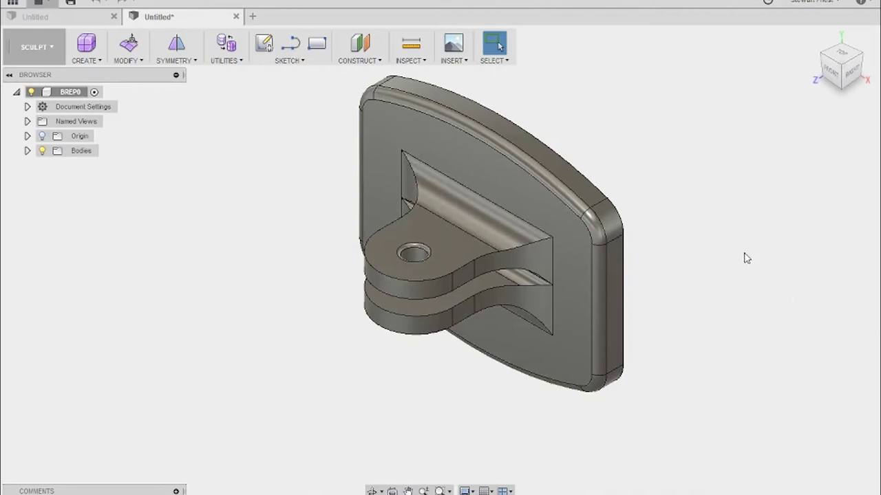
Orbit the GoPro mount body until it is seen straight down from the top.
middle_click_drag(710, 191, 474, 339, "shift")
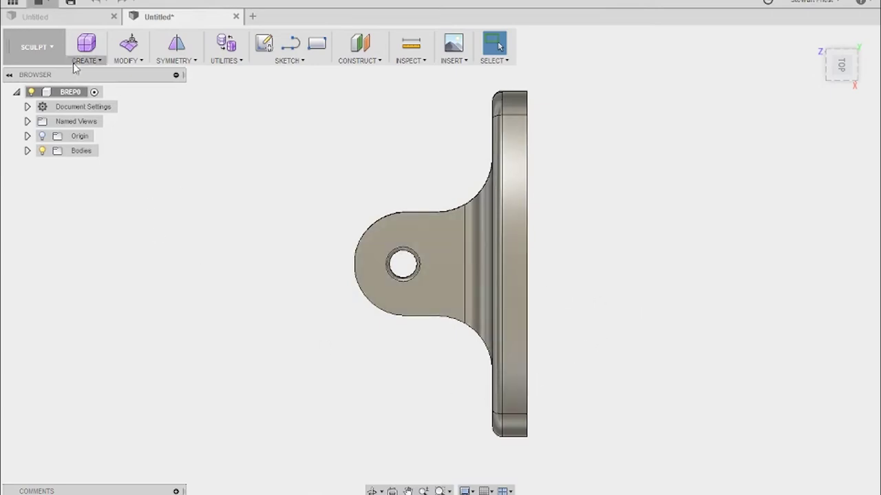
Switch to the Model workspace and start a line sketch on the plane beside the mount.
left_click(54, 49)
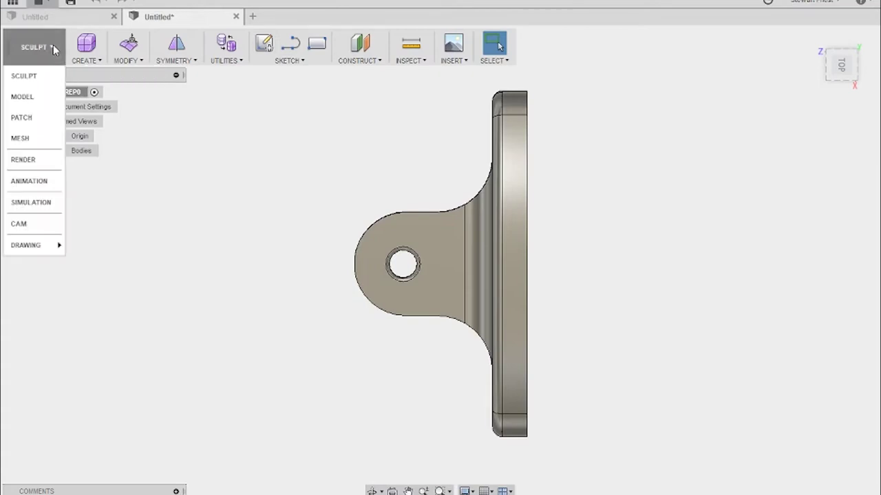
left_click(24, 97)
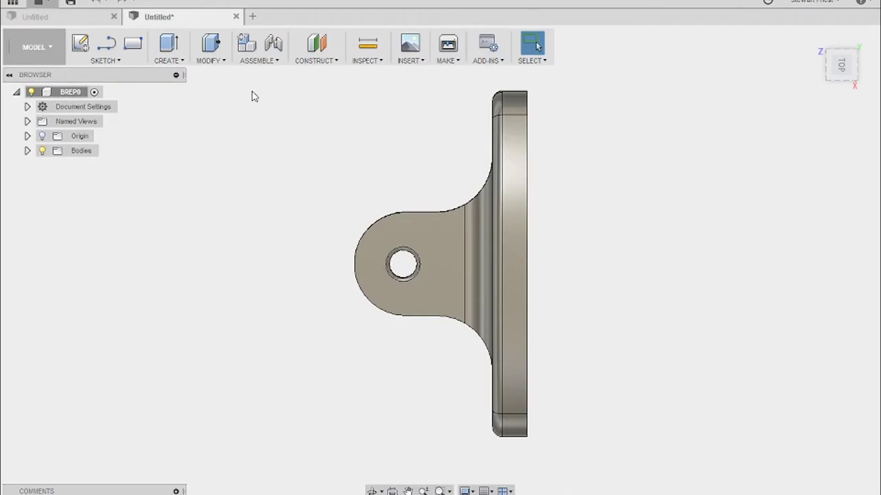
left_click(108, 61)
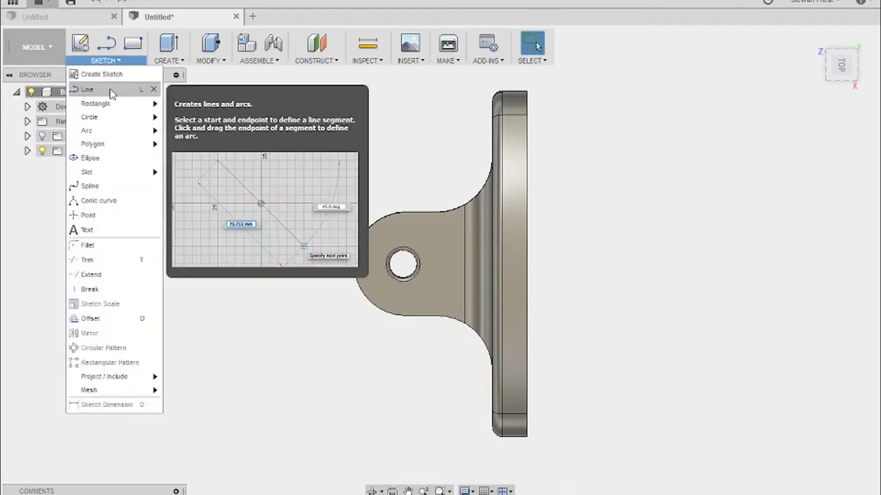
left_click(110, 91)
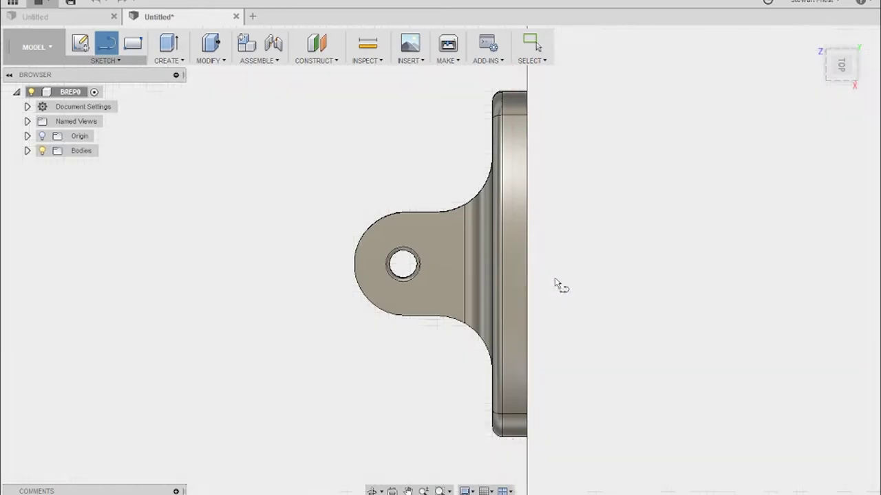
scroll(571, 287, "down", 4)
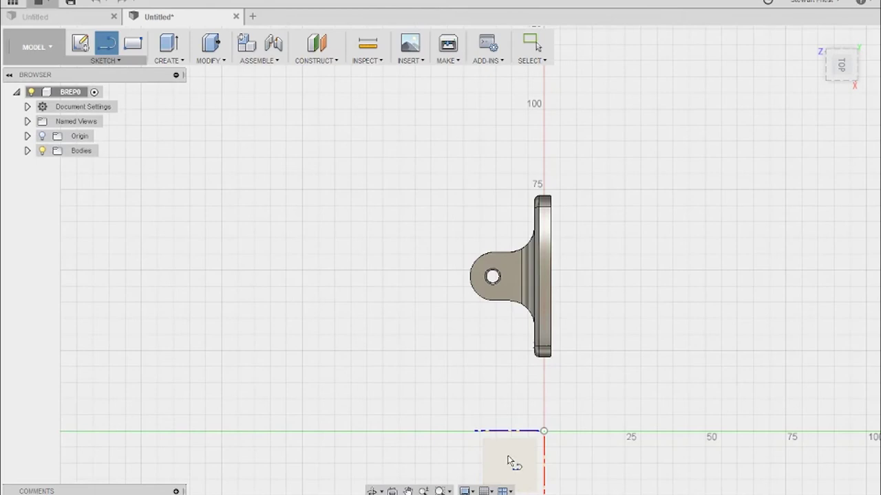
left_click(513, 465)
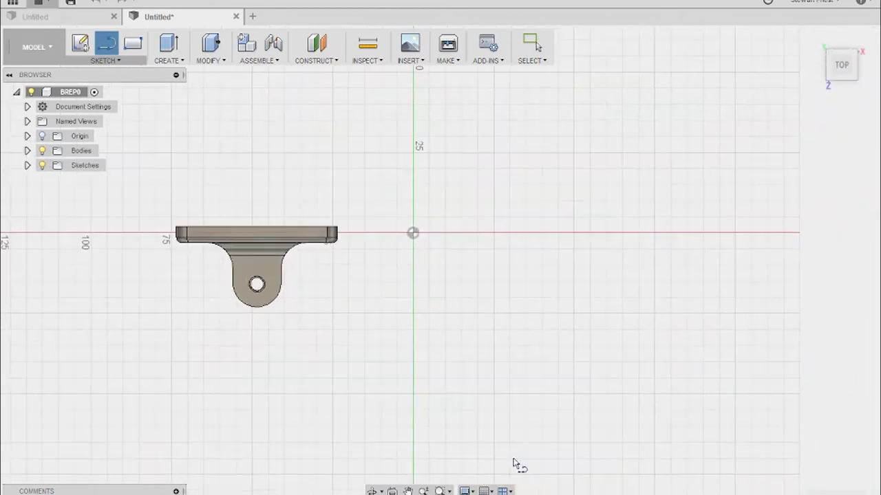
Rotate the sketch view upright with the ViewCube and zoom to the part's bottom corner.
mouse_move(842, 60)
left_click(872, 50)
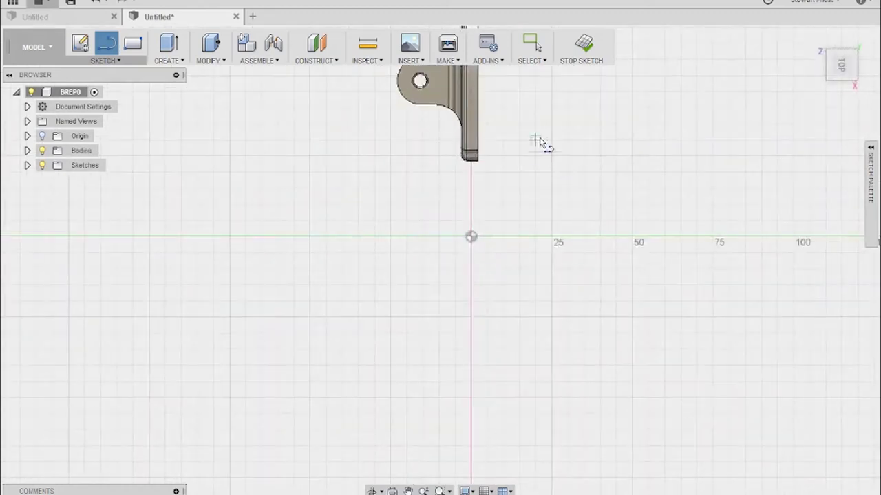
mouse_move(516, 121)
middle_mouse_down()
mouse_move(498, 166)
mouse_move(440, 218)
middle_mouse_up()
scroll(430, 246, "down", 1)
scroll(430, 247, "up", 6)
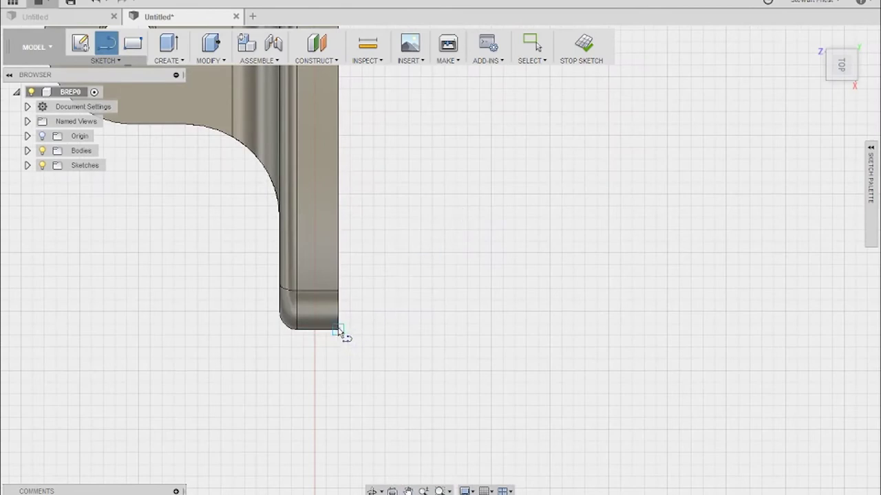
Draw the bottom line from the mount's lower corner and a 12 mm vertical line.
left_click(338, 329)
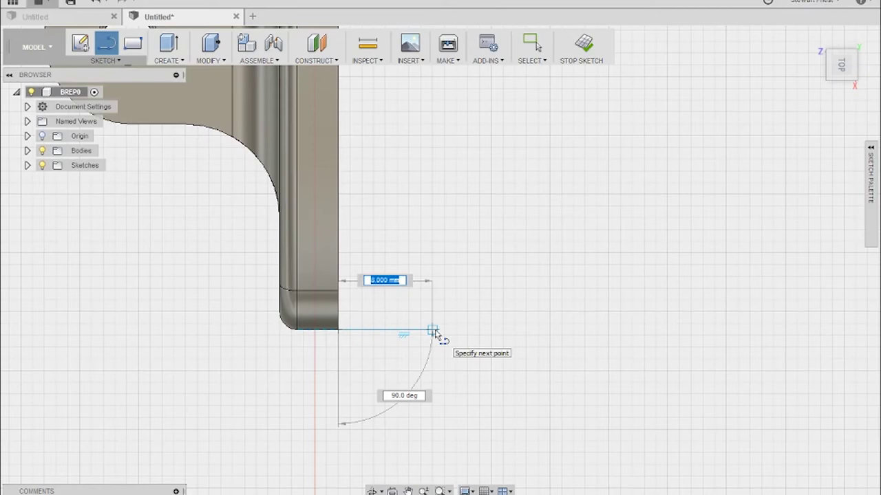
left_click(433, 331)
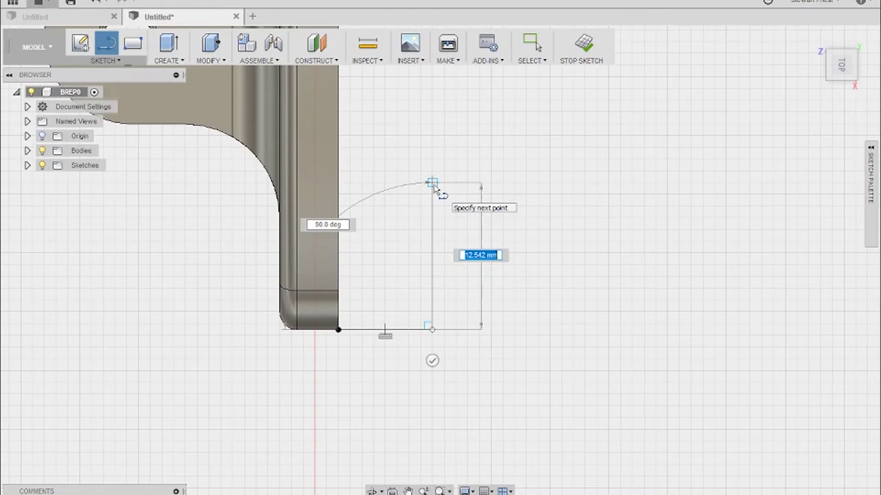
type("12")
key("Return")
key("Escape")
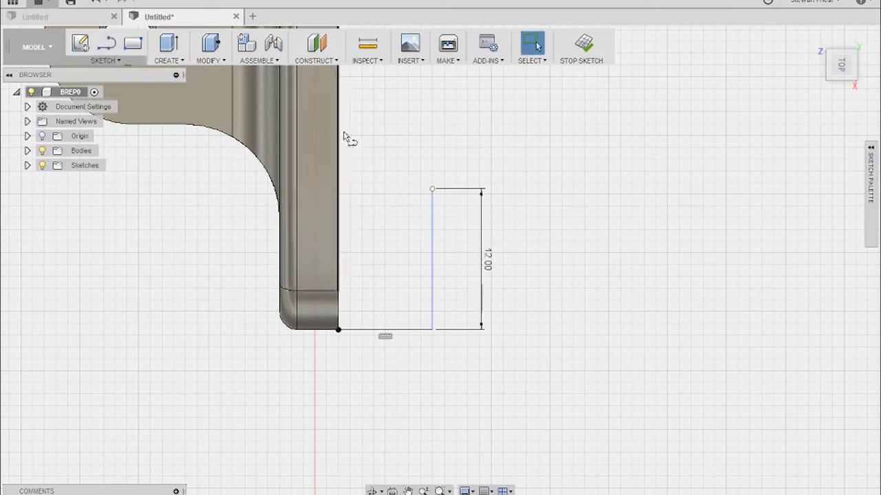
Add the 4 mm top and 8 mm drop segments, then close the L at the body edge.
key("l")
left_click(432, 189)
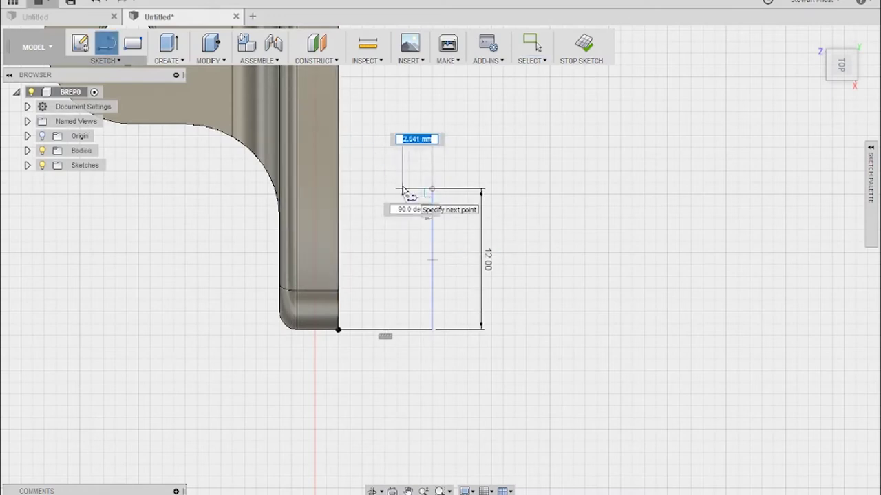
type("4")
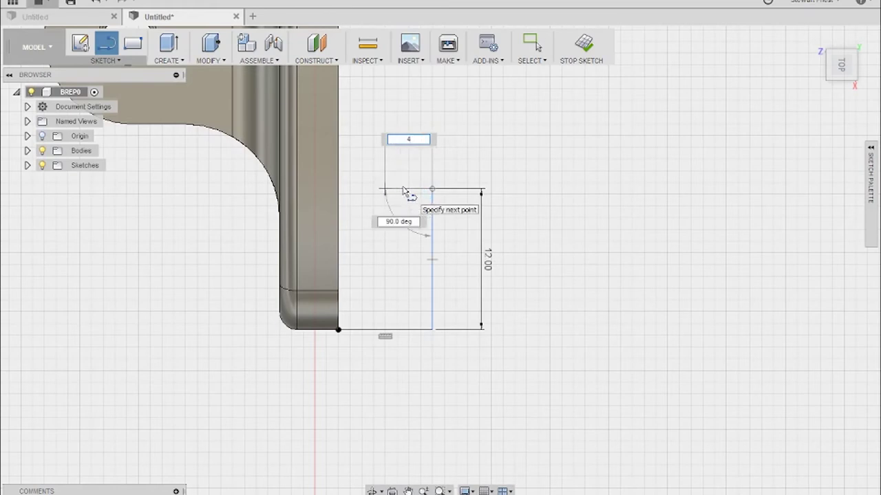
key("Return")
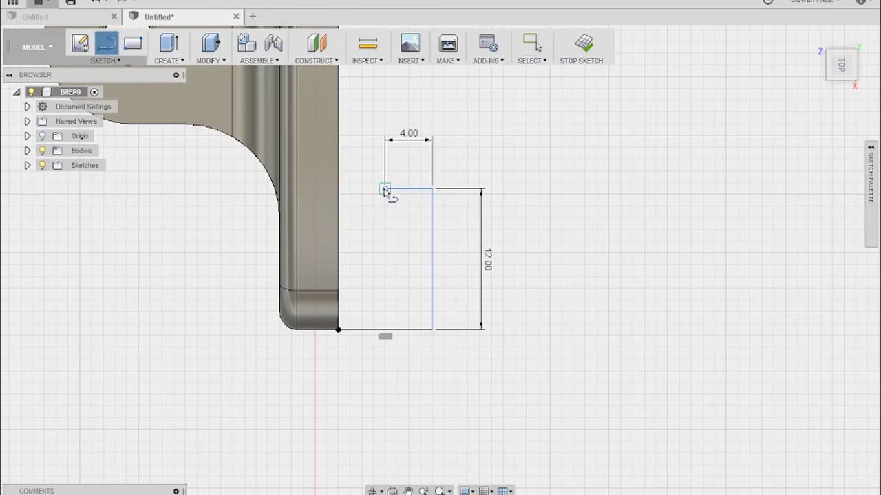
left_click(385, 190)
type("8")
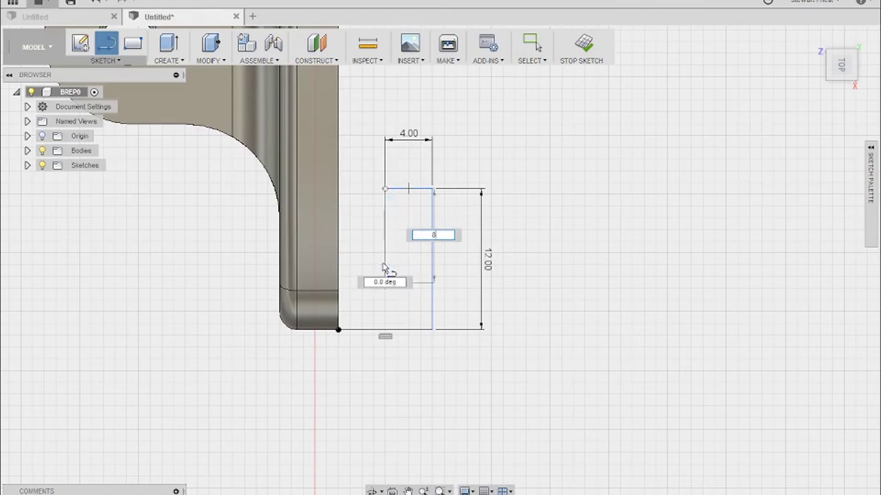
key("Return")
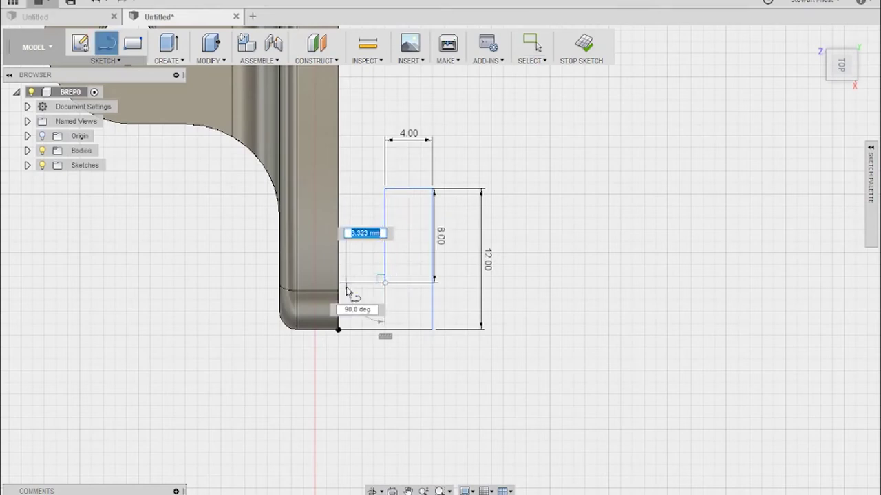
left_click(339, 283)
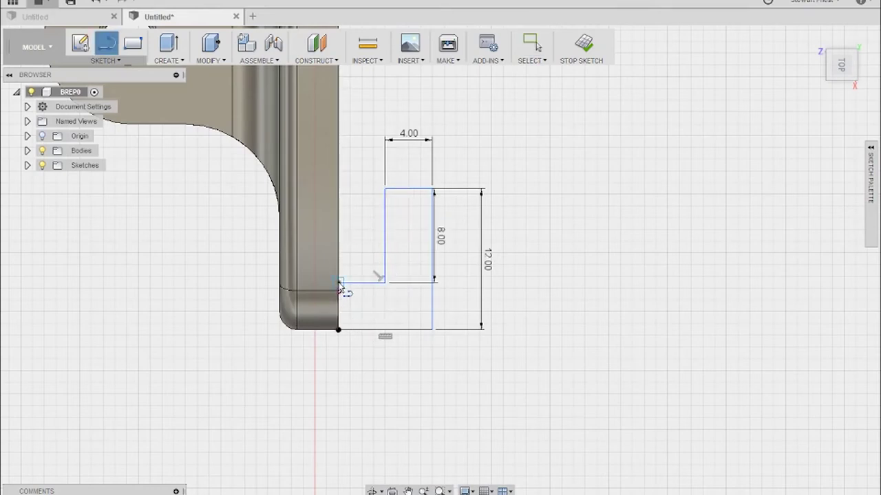
left_click(340, 285)
left_click(339, 329)
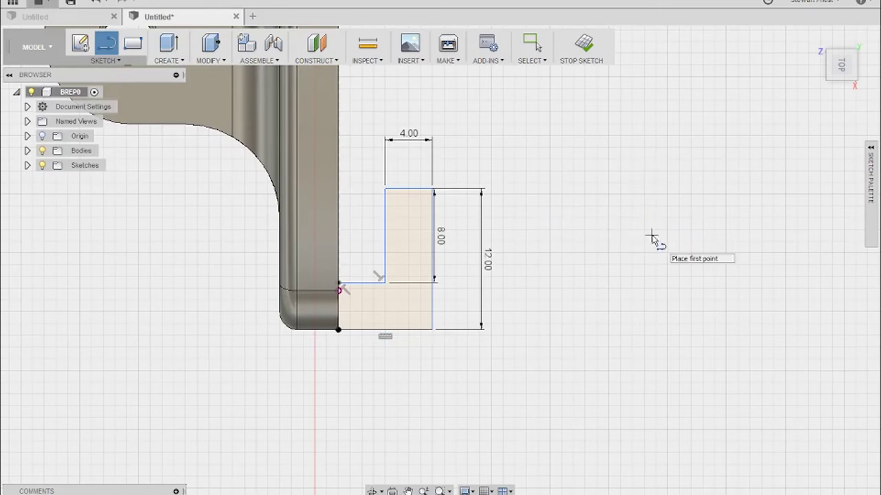
Finish the sketch and view the L-profile from the top and left sides.
left_click(582, 43)
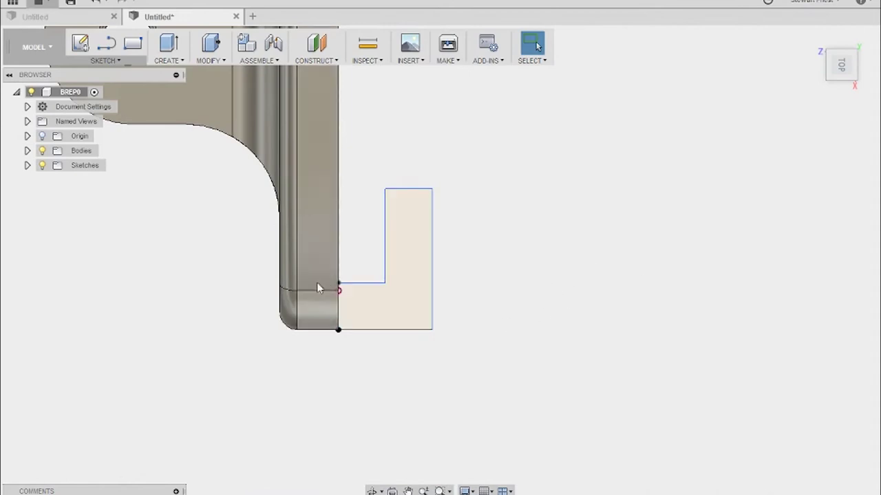
mouse_move(689, 283)
middle_mouse_down("shift")
mouse_move(670, 278)
mouse_move(665, 293)
mouse_move(671, 279)
middle_mouse_up("shift")
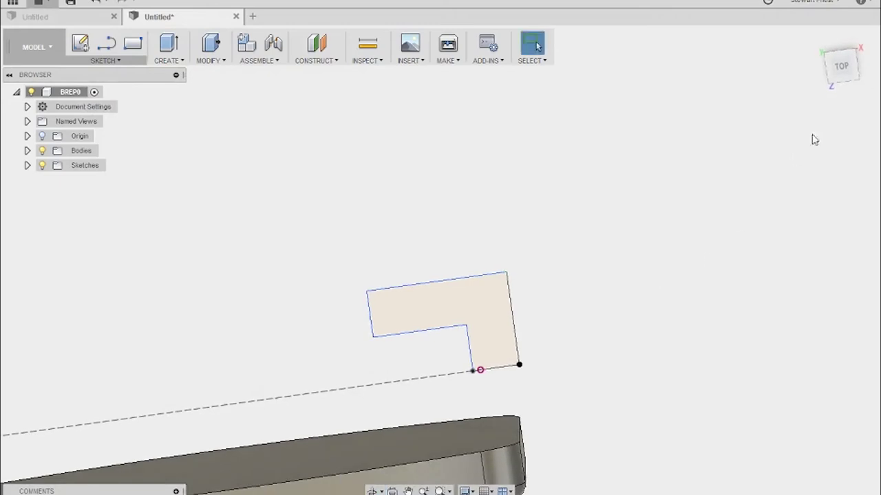
left_click(832, 74)
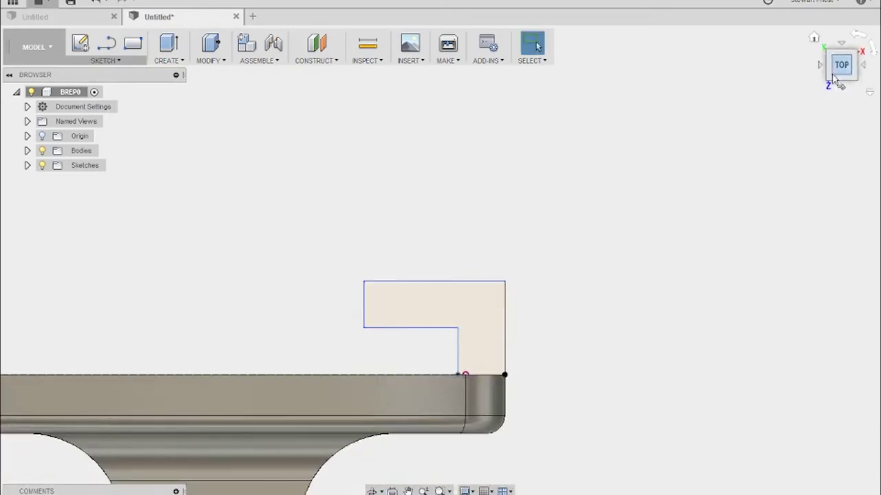
left_click(821, 66)
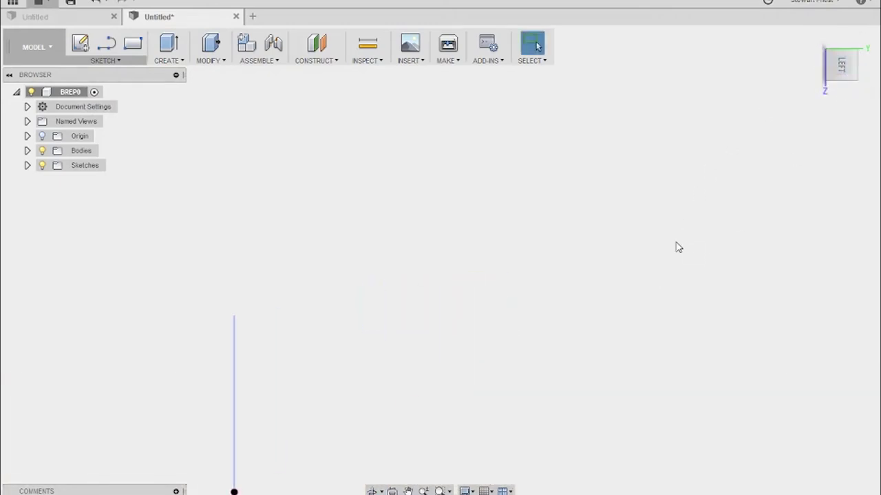
scroll(679, 248, "down", 5)
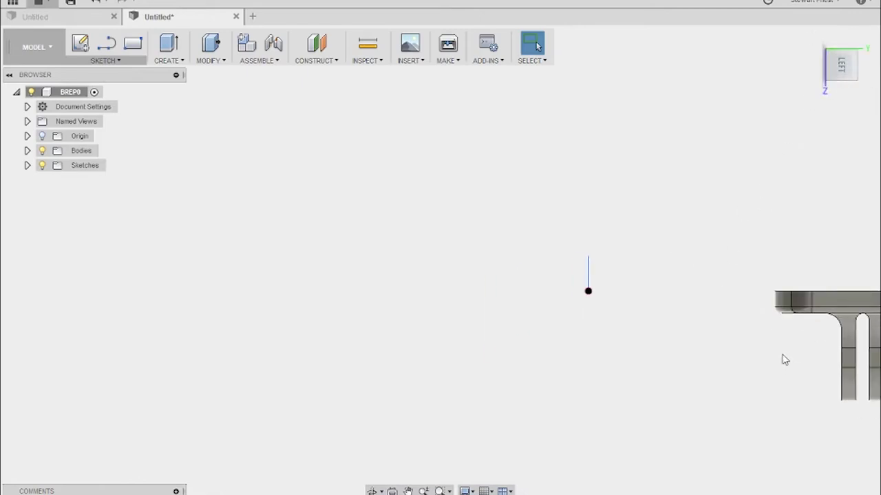
mouse_move(784, 359)
middle_mouse_down()
mouse_move(529, 356)
mouse_move(586, 338)
middle_mouse_up()
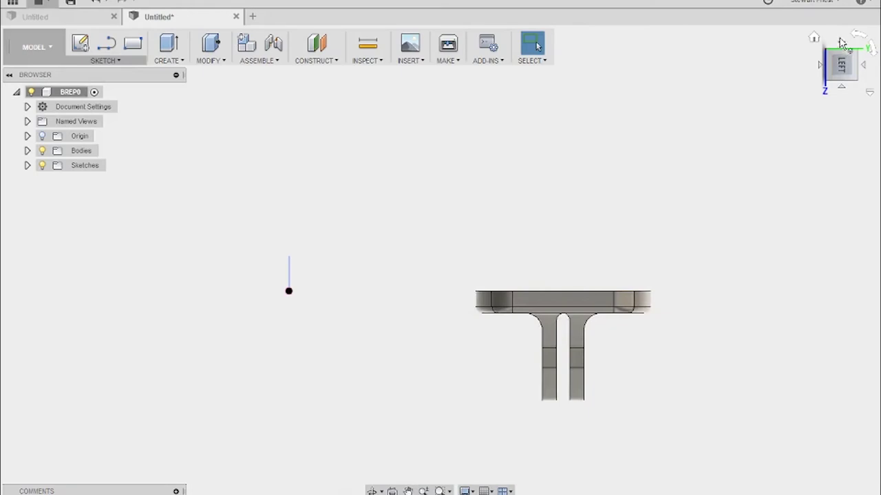
Turn to the mount body's front view, rolled upright and centred.
left_click(820, 64)
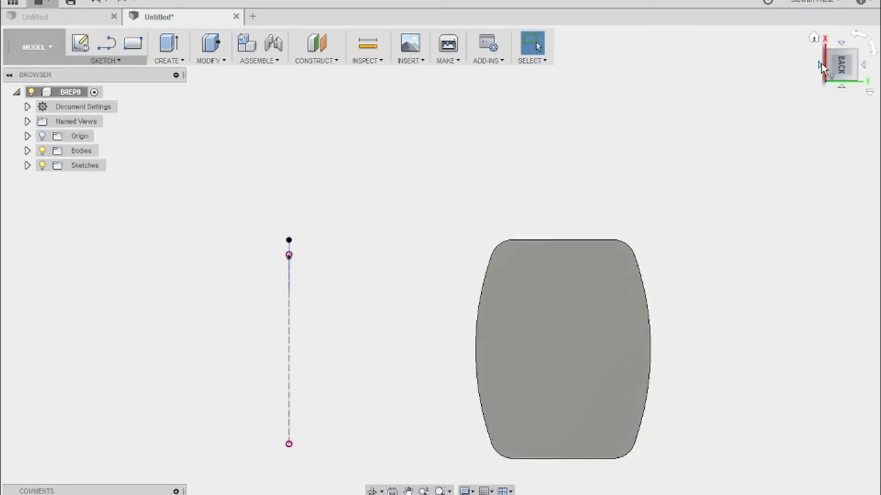
left_click(820, 66)
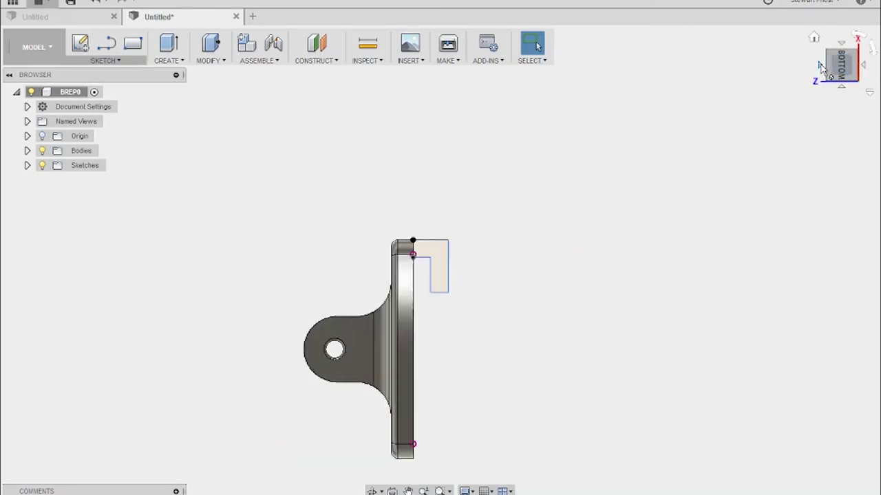
left_click(821, 66)
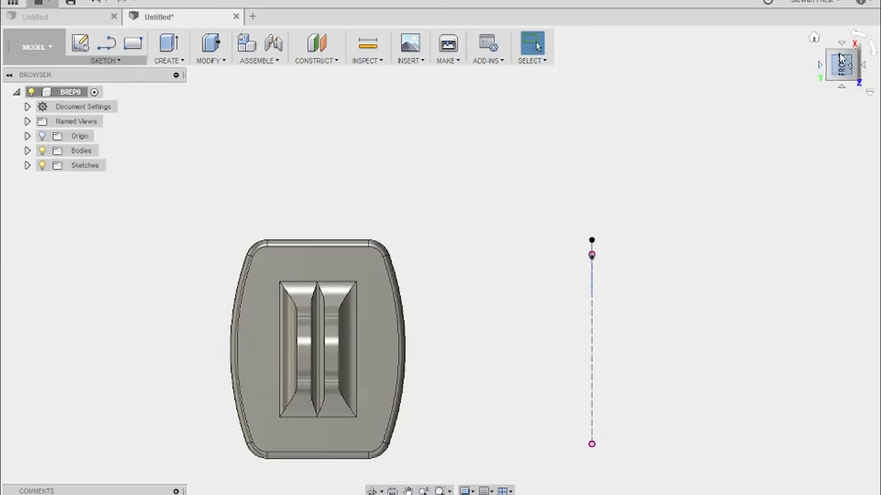
left_click(858, 39)
left_click(857, 38)
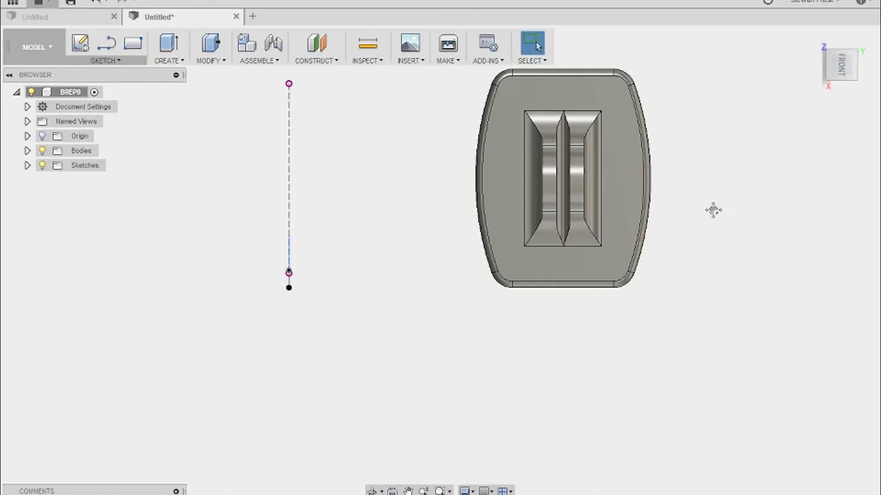
middle_click_drag(714, 209, 715, 289)
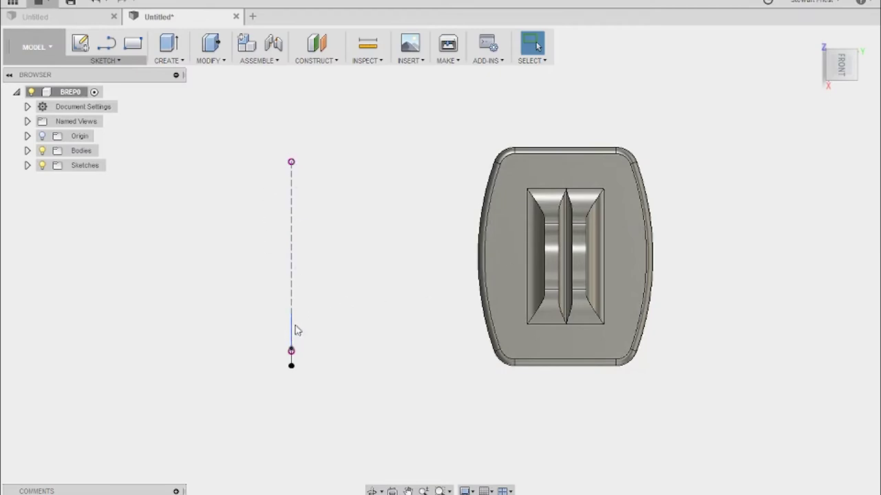
Try moving only the front face with Move/Copy, then back out of it.
right_click(583, 170)
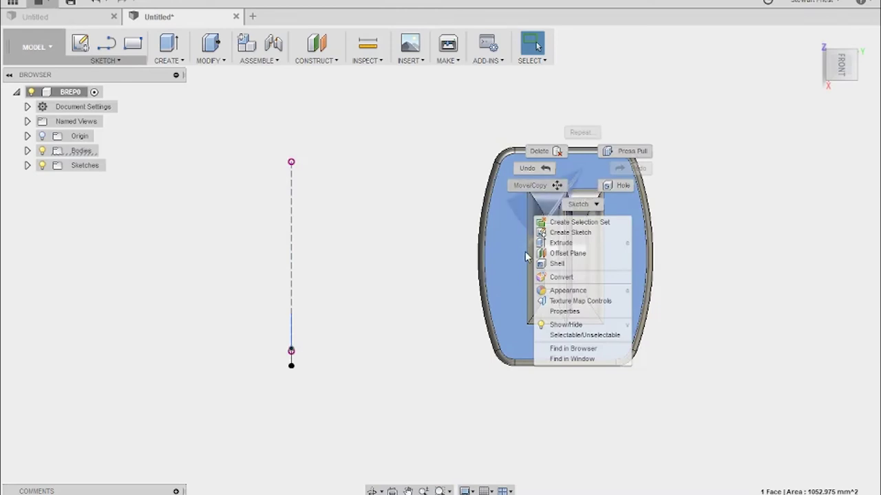
left_click(533, 188)
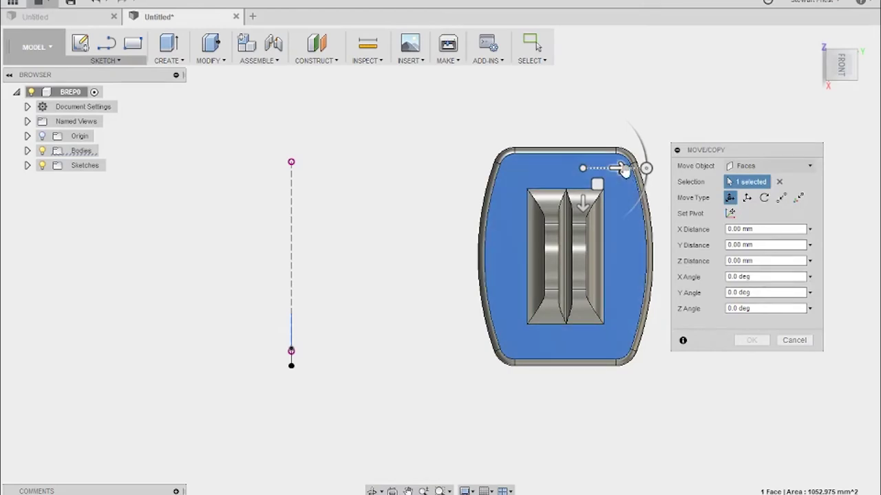
left_click_drag(623, 170, 544, 173)
key("Return")
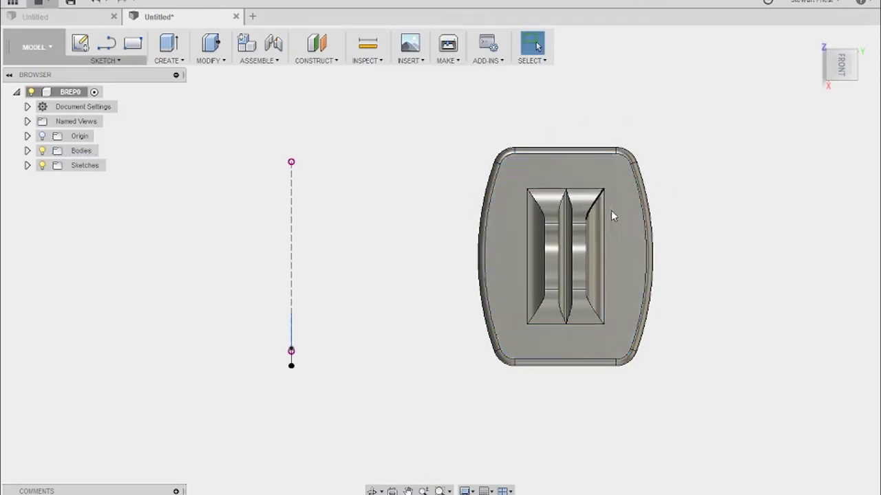
Select Body1 in the Bodies list and bring up its context menu.
left_click(27, 150)
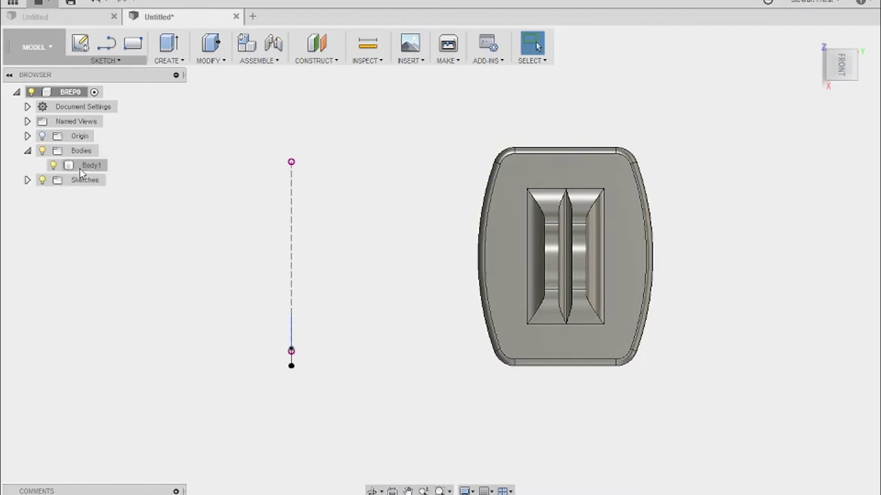
left_click(85, 167)
right_click(581, 203)
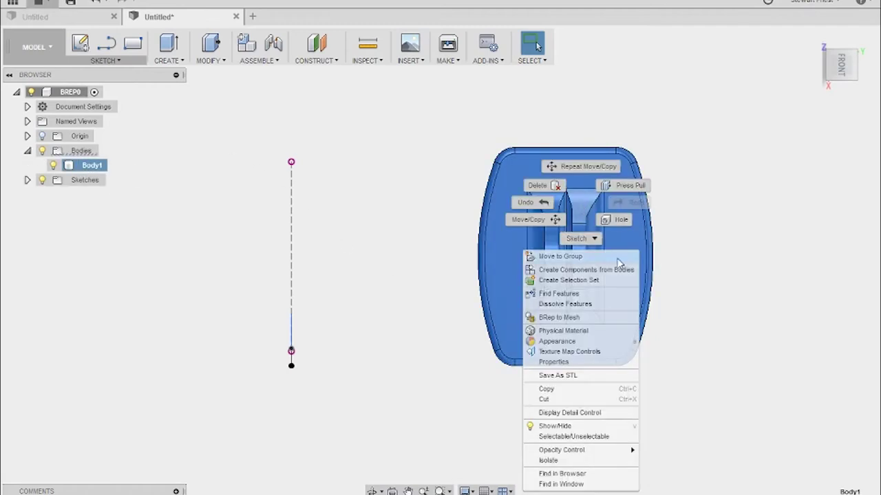
Move Body1 with Move/Copy by a Y distance of -62.5 mm.
left_click(549, 220)
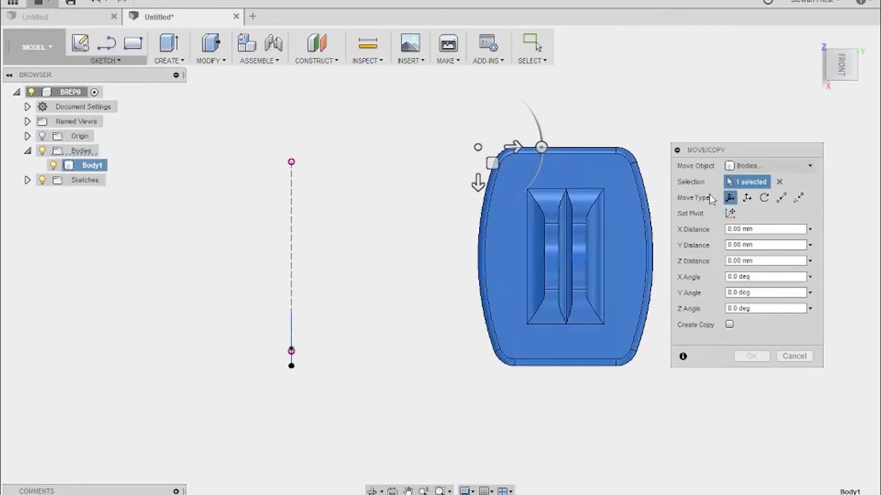
left_click_drag(513, 147, 237, 154)
type("-65.00")
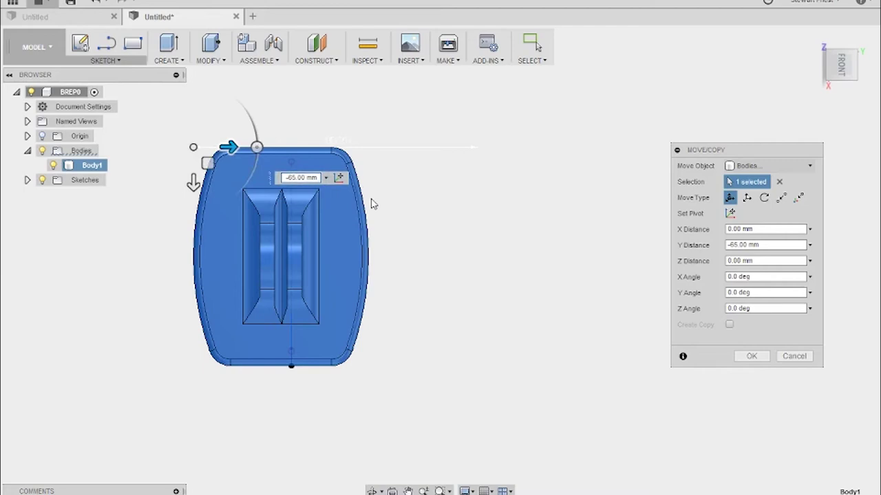
key("Return")
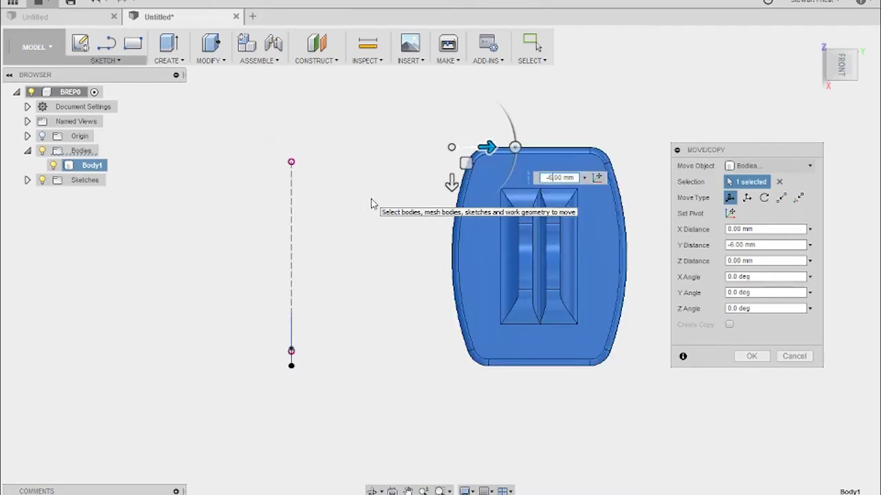
type("3")
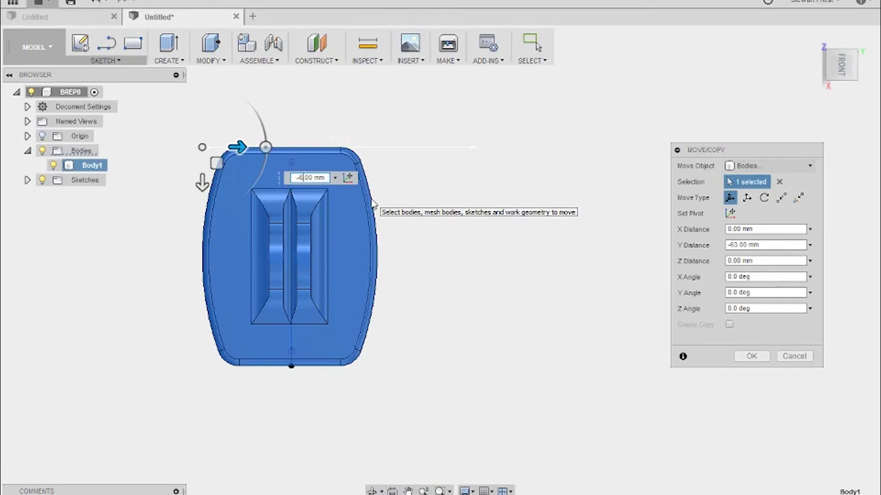
type("4")
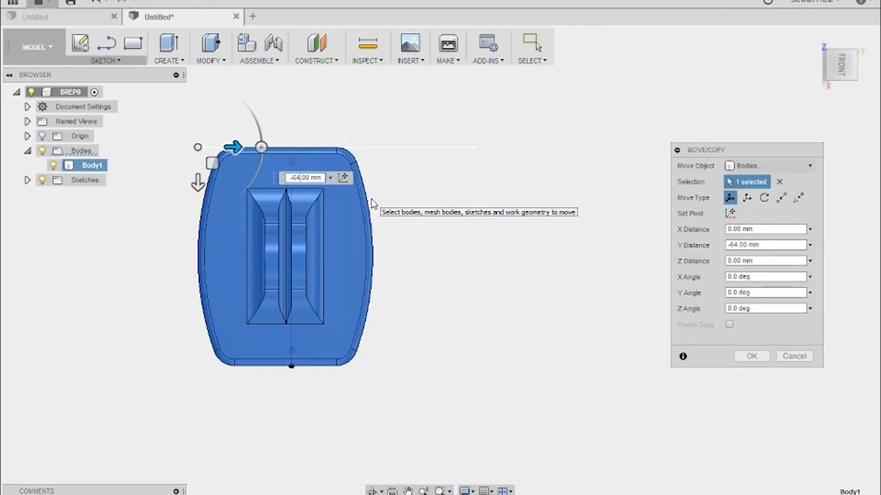
key("BackSpace")
type("2")
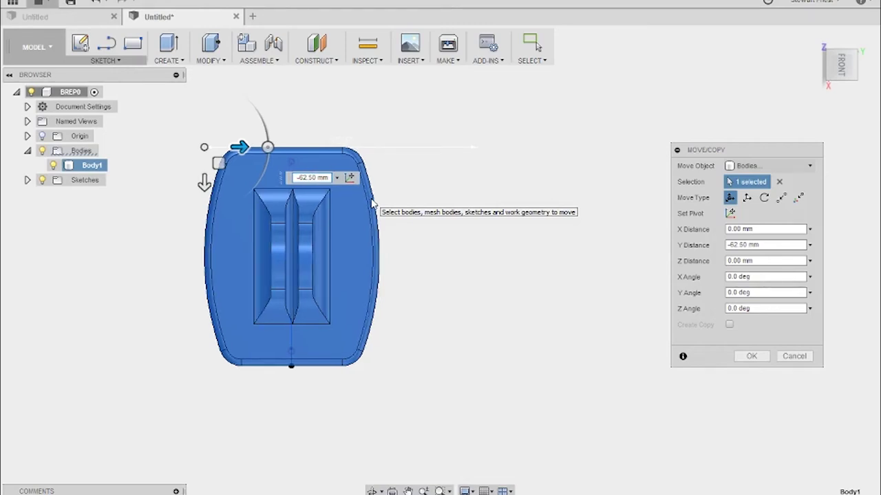
key("Return")
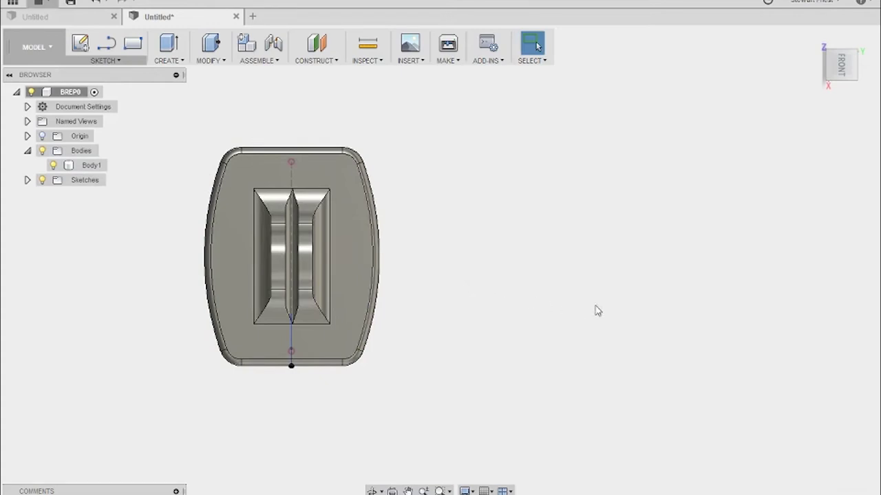
Show Sketch1, go to an upright bottom view, and zoom onto the L-shaped profile.
mouse_move(614, 328)
middle_mouse_down("shift")
mouse_move(647, 324)
mouse_move(598, 331)
mouse_move(582, 384)
mouse_move(690, 162)
mouse_move(643, 202)
mouse_move(670, 197)
middle_mouse_up("shift")
left_click(27, 180)
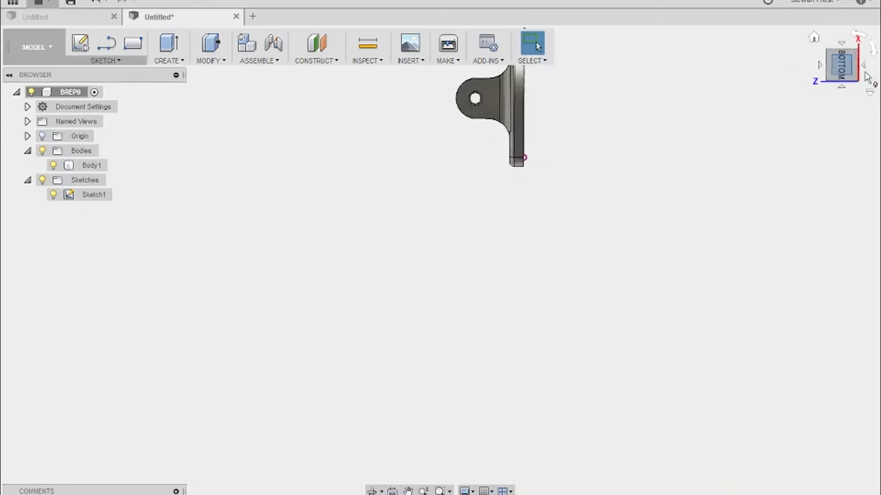
left_click(856, 38)
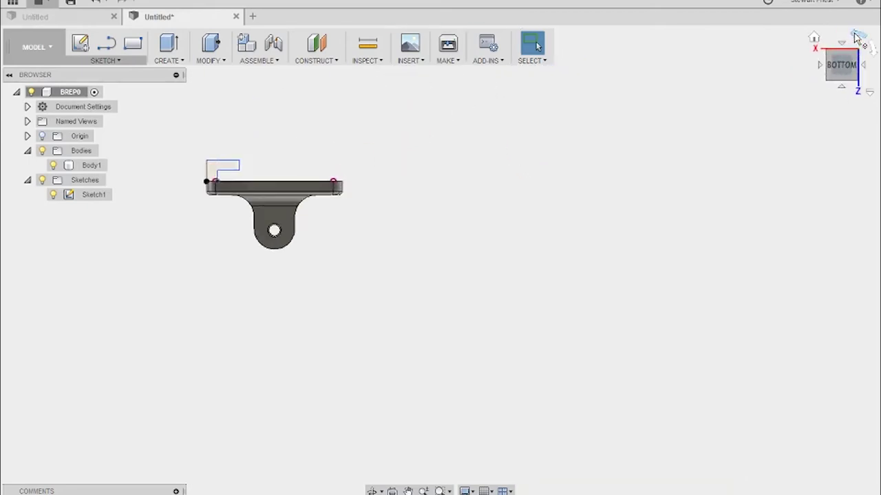
left_click(857, 37)
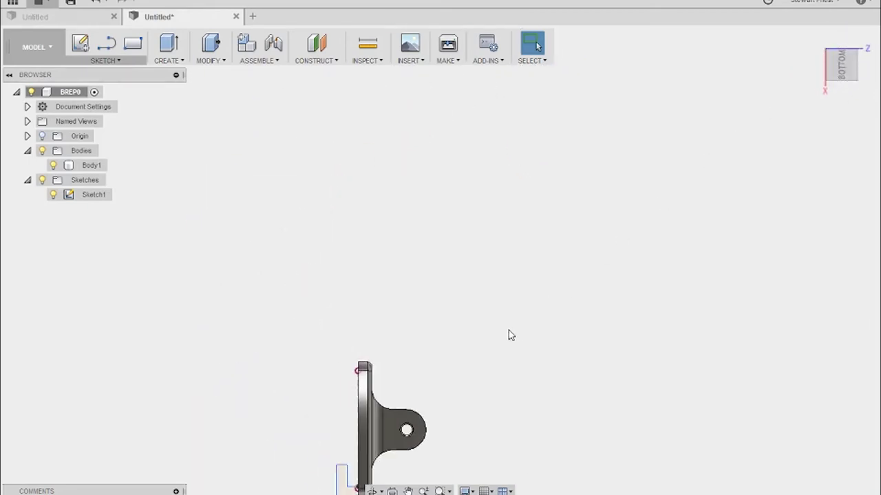
scroll(543, 392, "down", 2)
scroll(522, 375, "up", 3)
scroll(482, 364, "up", 5)
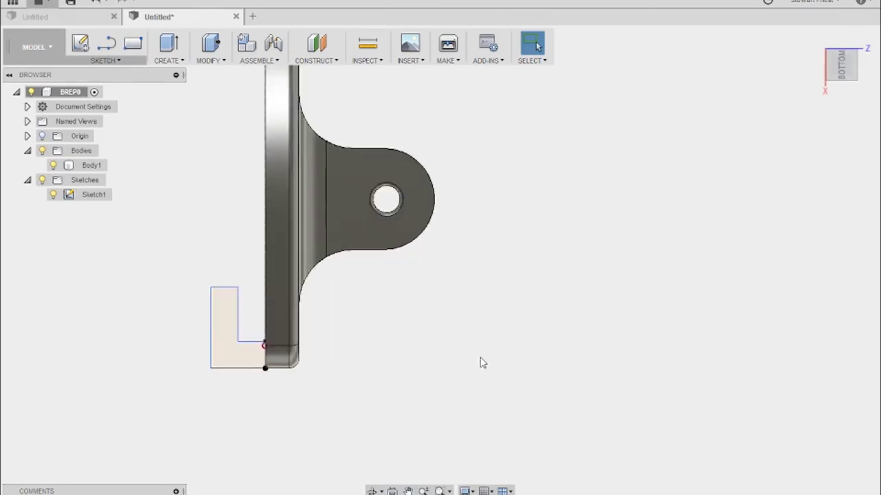
middle_click_drag(321, 351, 537, 344)
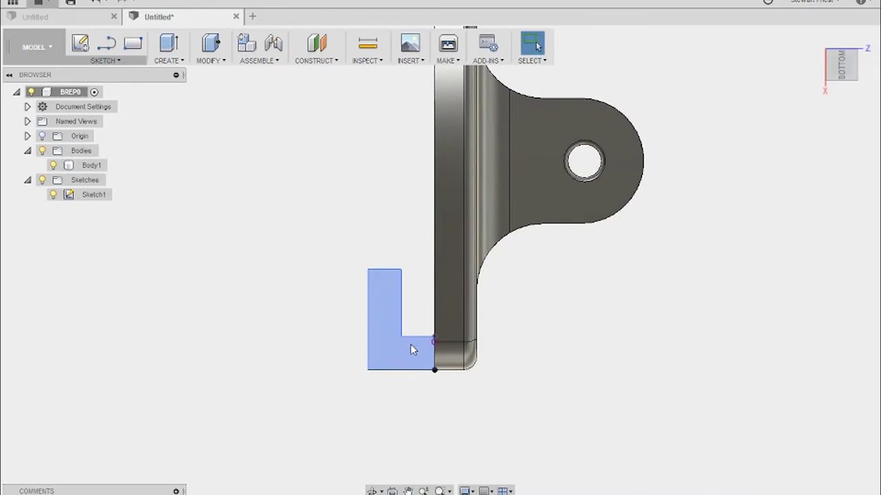
Select the L-shaped profile and extrude it with Symmetric direction.
left_click(392, 356)
key("e")
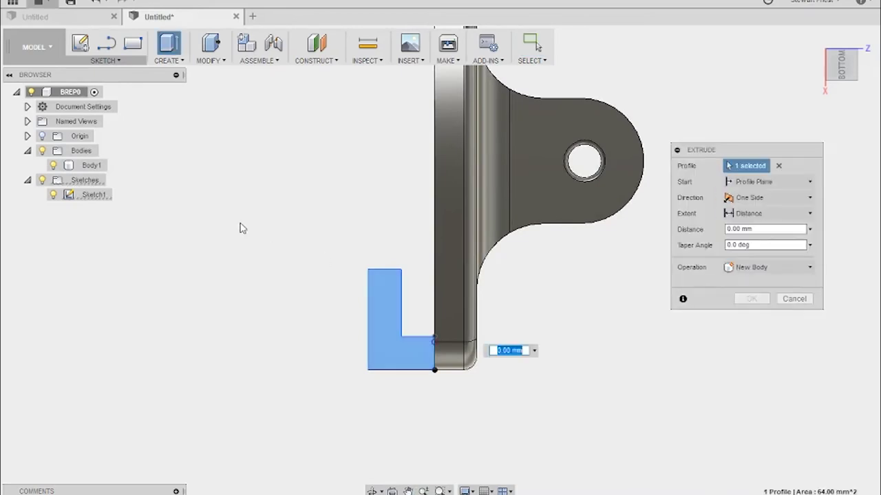
left_click(765, 198)
left_click(754, 243)
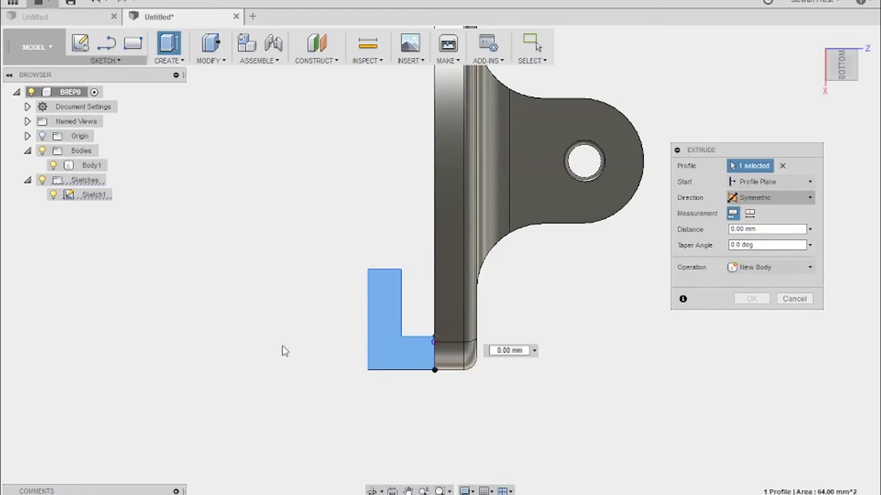
Drag the extrusion out to 12 mm, joined to Body1, checking from front and side views.
mouse_move(260, 354)
middle_mouse_down("shift")
mouse_move(305, 348)
mouse_move(275, 349)
middle_mouse_up("shift")
left_click(826, 67)
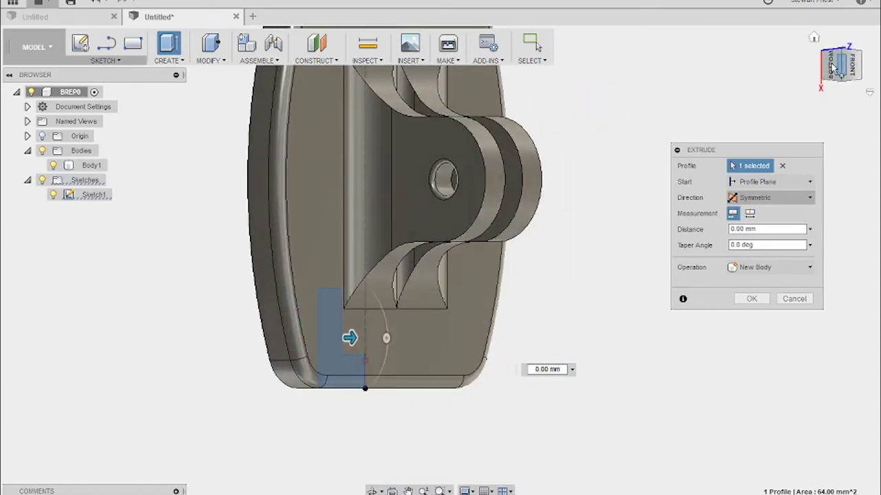
left_click(825, 65)
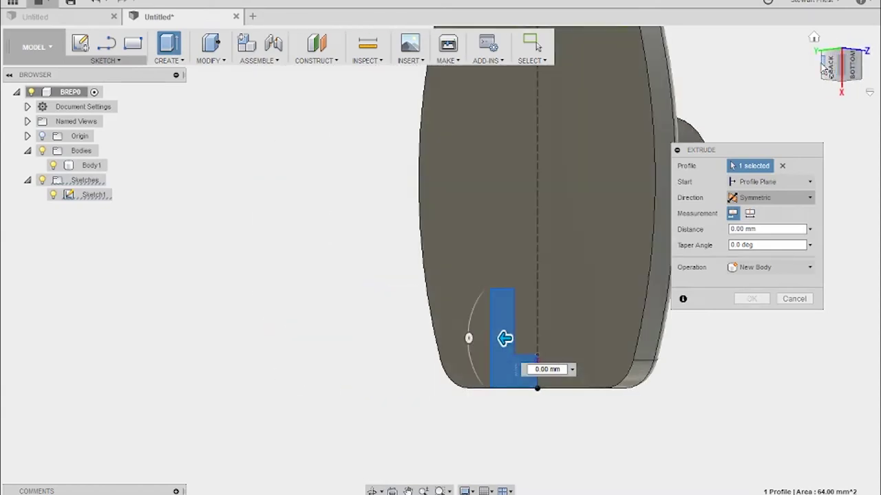
left_click_drag(503, 338, 459, 338)
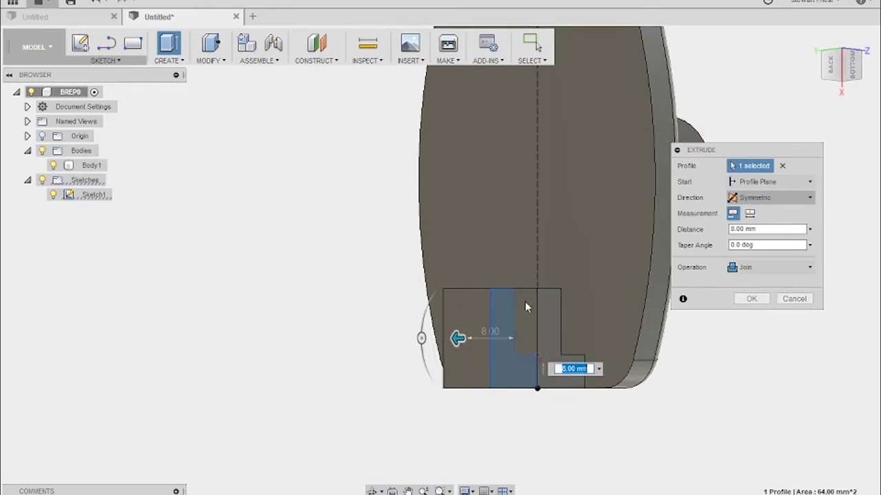
left_click(833, 66)
left_click_drag(479, 338, 448, 338)
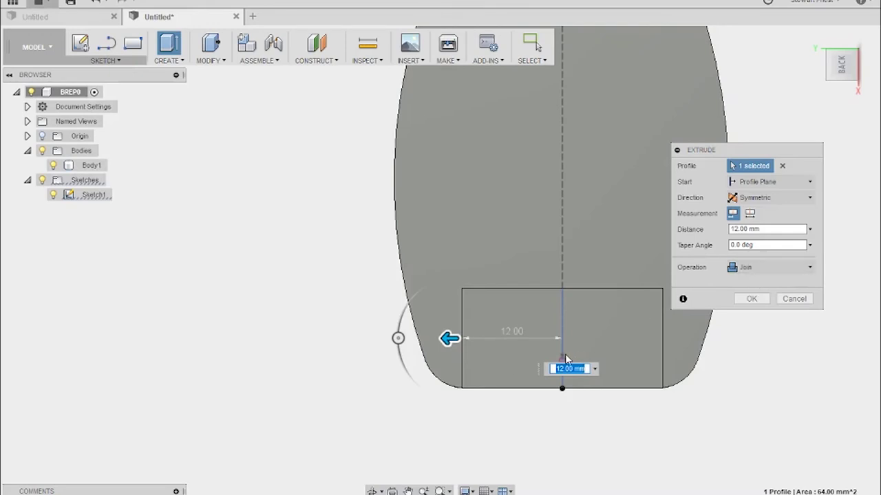
Commit Extrude1 and orbit the joined bracket, ending on the ViewCube back and top views.
left_click(764, 302)
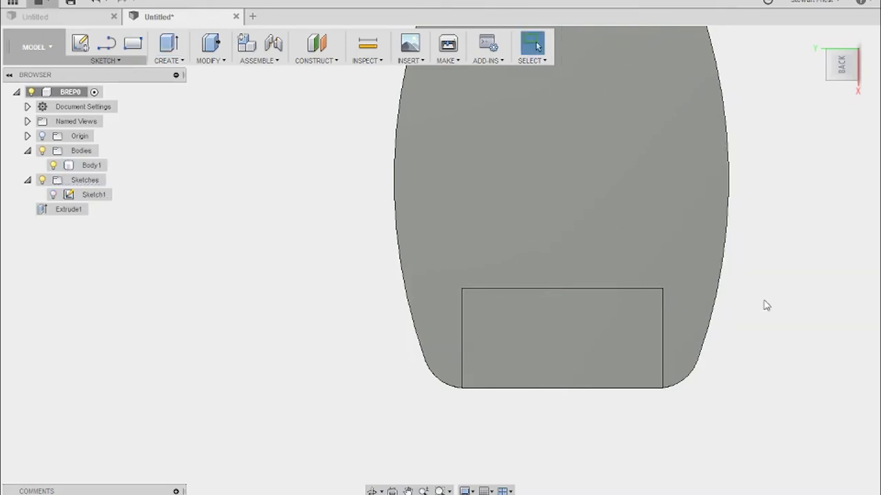
middle_click_drag(776, 313, 613, 340, "shift")
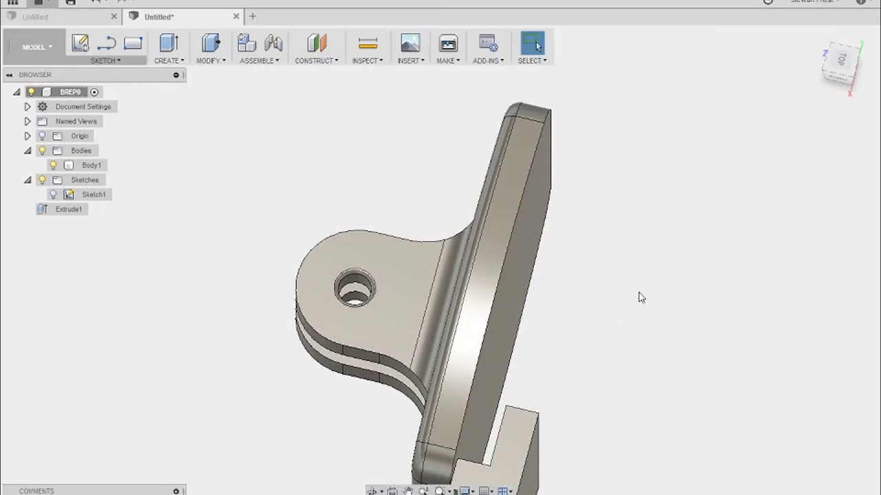
mouse_move(850, 79)
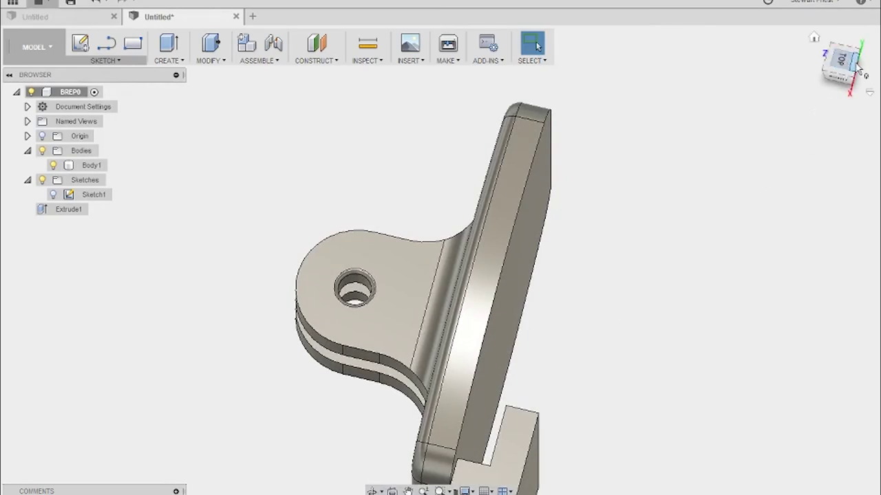
left_click(851, 79)
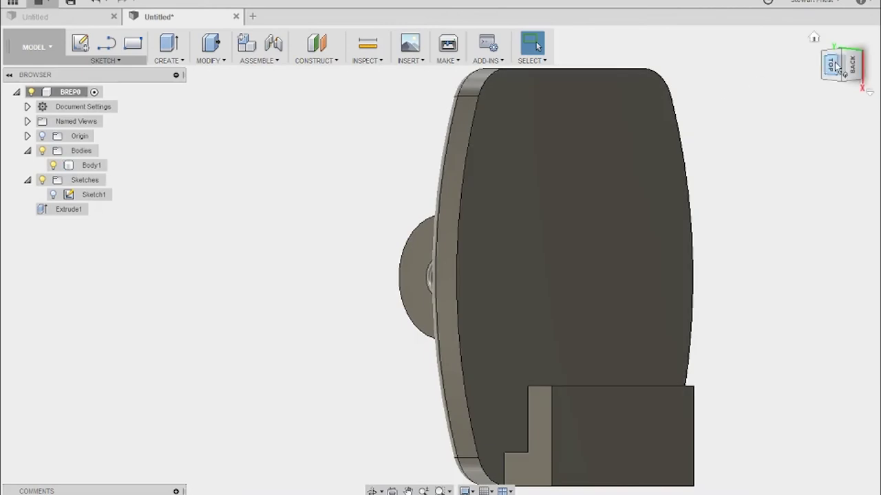
left_click(834, 66)
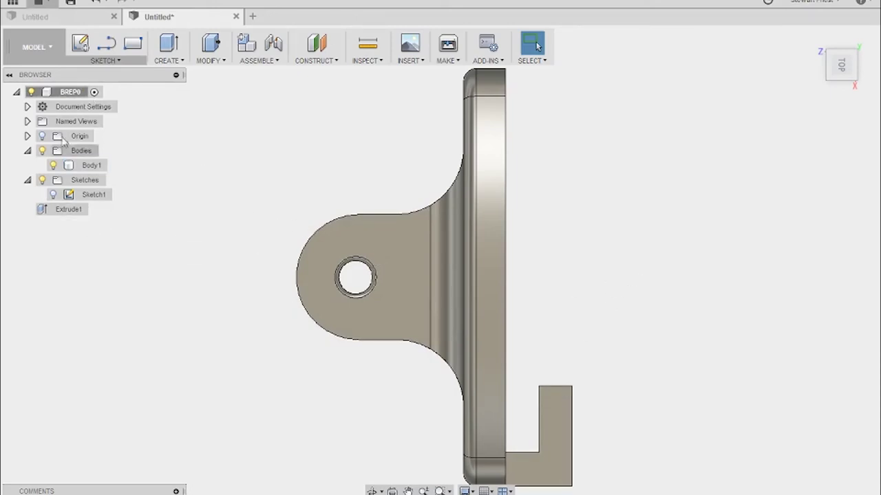
Save the design with Ctrl+S as 'iPad GoPro Mount', replacing the default Untitled name.
key("ctrl+s")
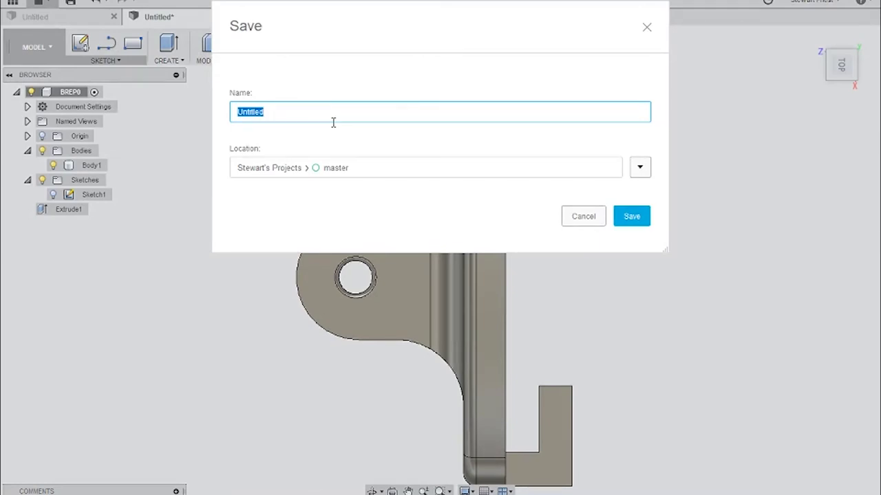
key("BackSpace")
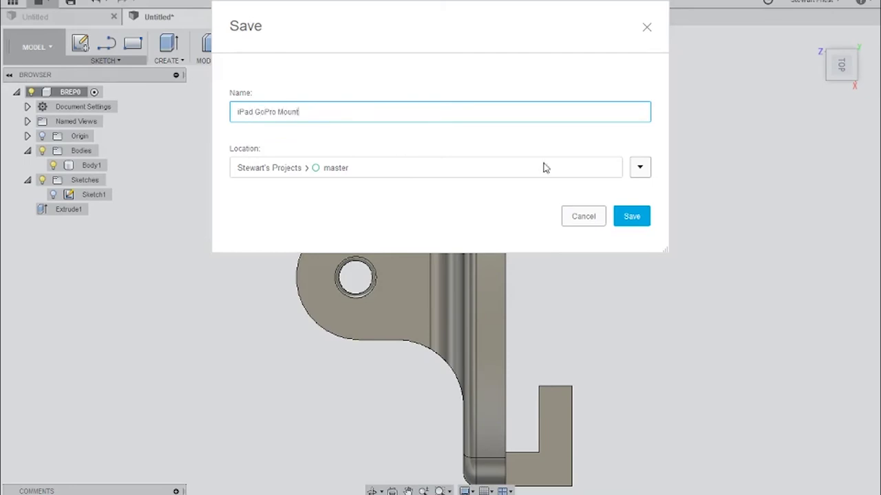
left_click(633, 217)
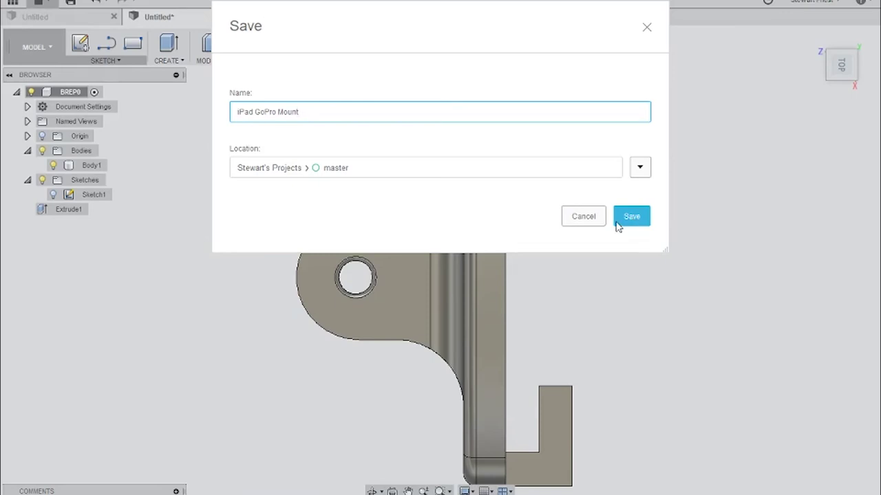
left_click(618, 217)
left_click(639, 219)
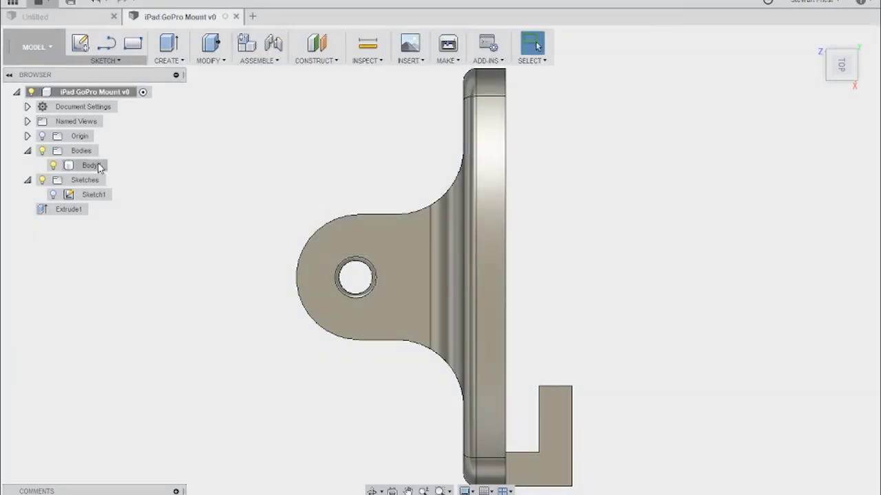
Export Body1 via Save As STL to the Desktop as 'iPad GoPro Mount'.
right_click(90, 166)
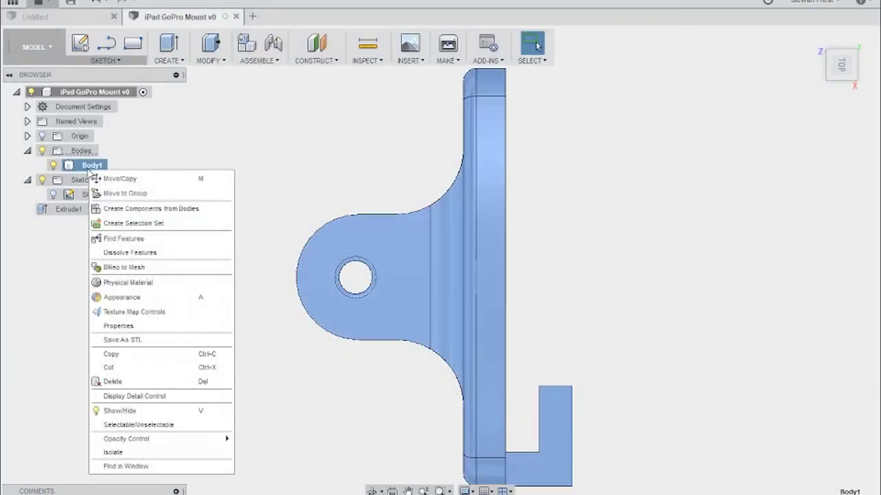
left_click(140, 341)
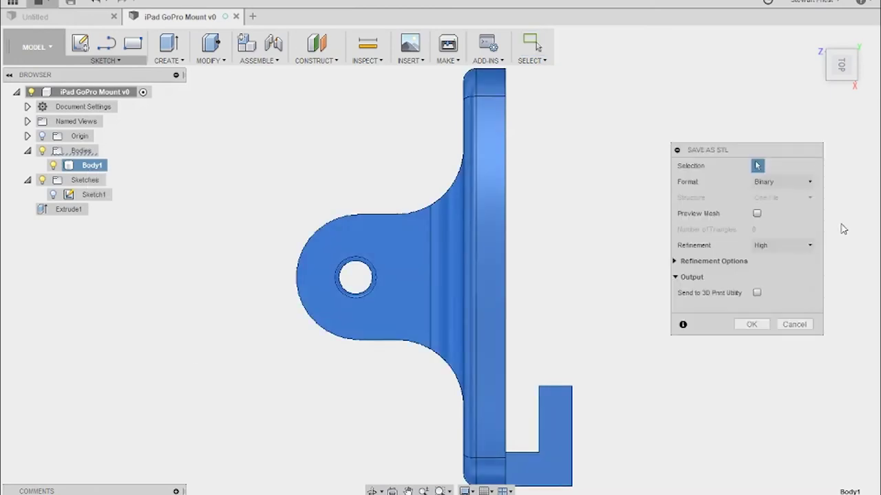
left_click(751, 330)
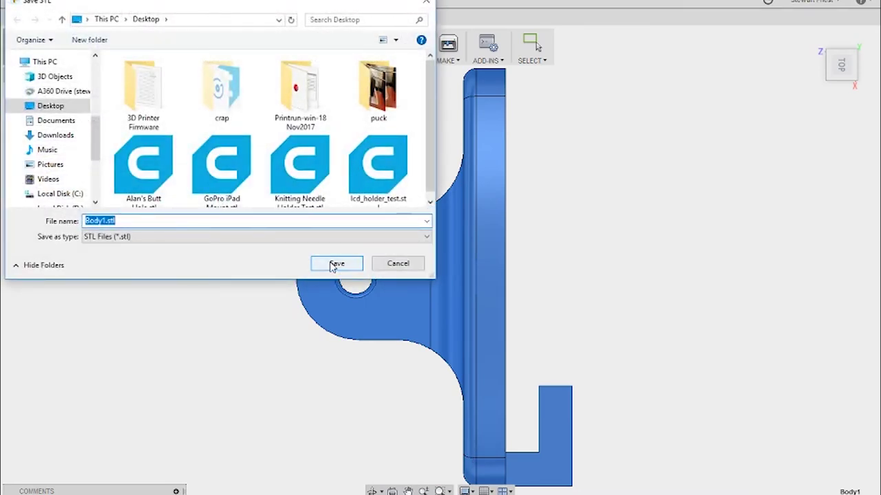
type("iPad GoPro Mount")
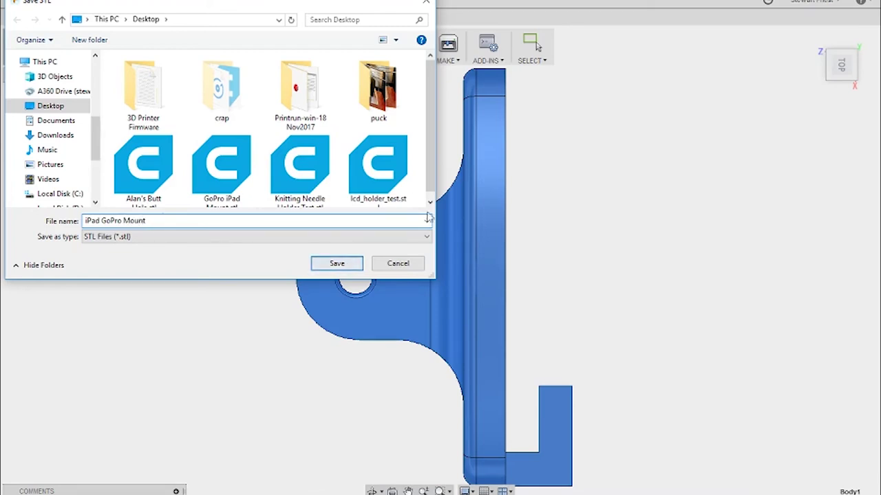
left_click(336, 264)
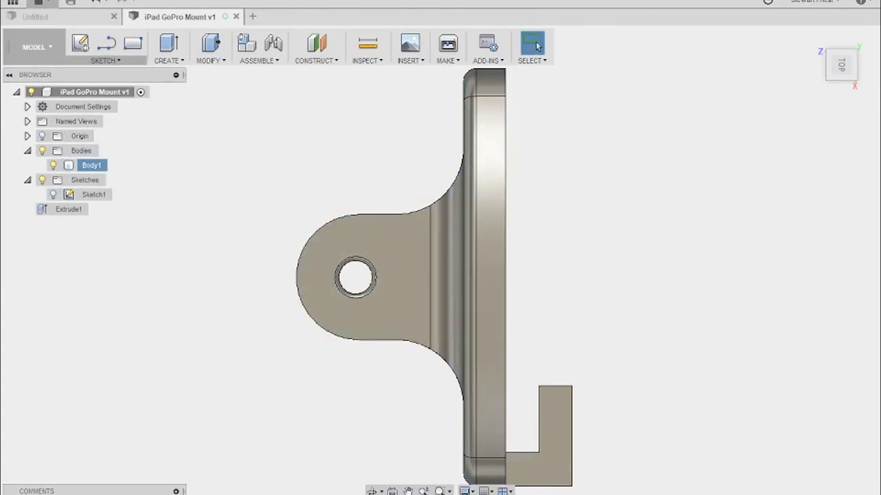
Switch to Cura and open iPad GoPro Mount.stl onto the Prusa i3 build plate.
mouse_move(404, 494)
left_click(404, 454)
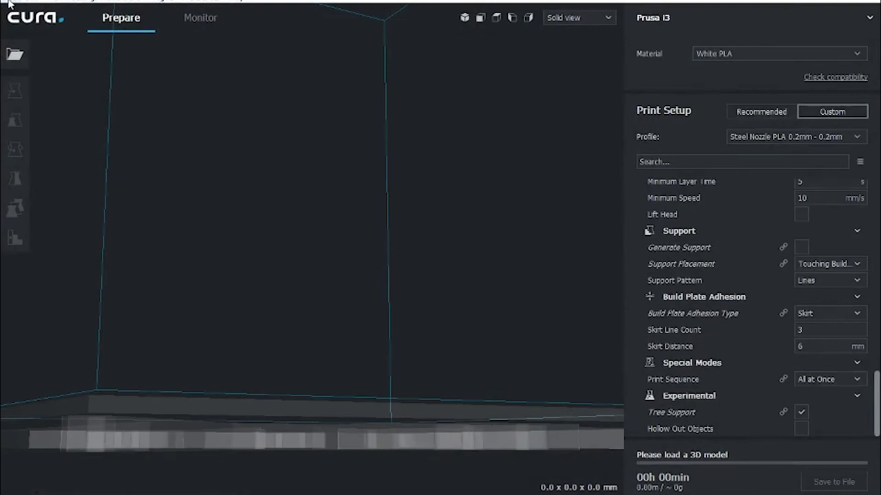
left_click(9, 4)
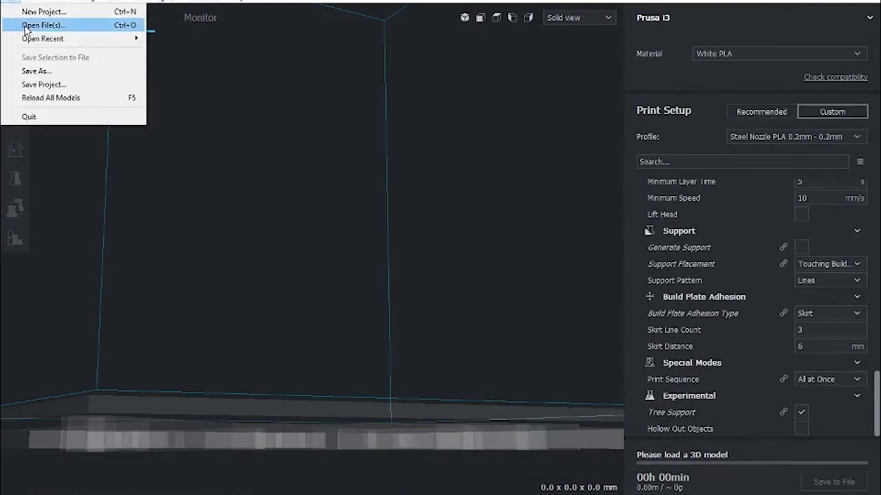
left_click(34, 24)
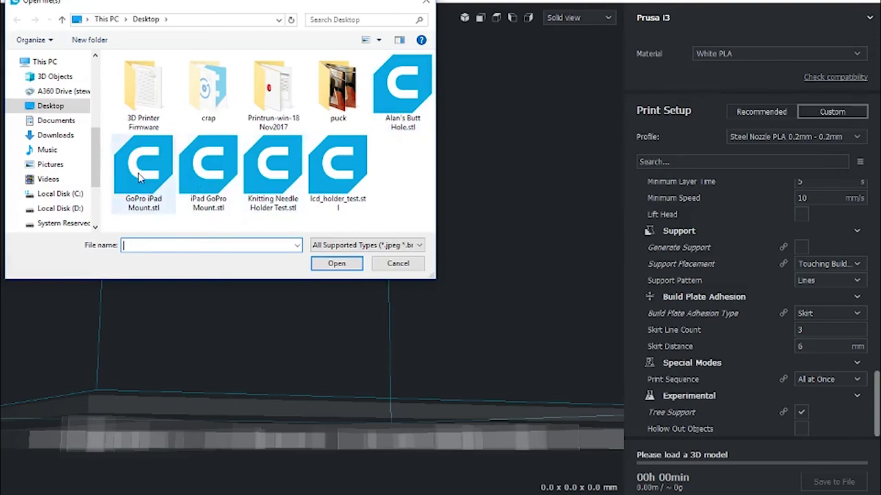
left_click(206, 172)
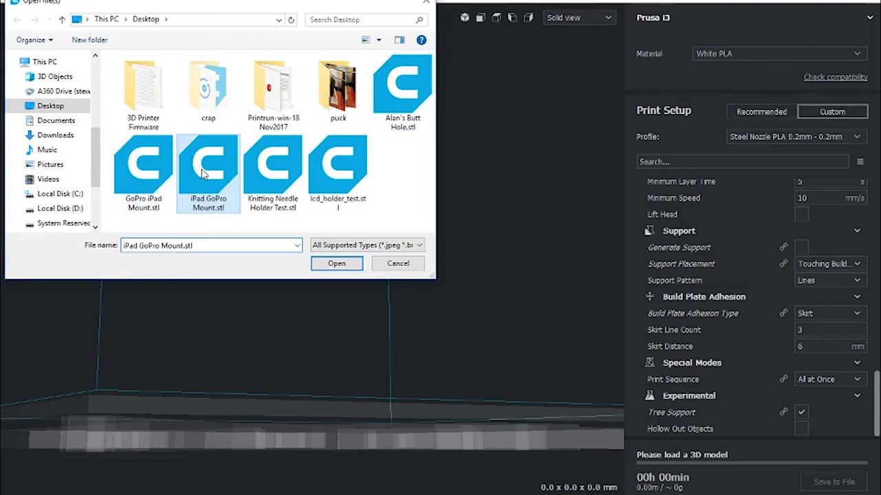
left_click(336, 265)
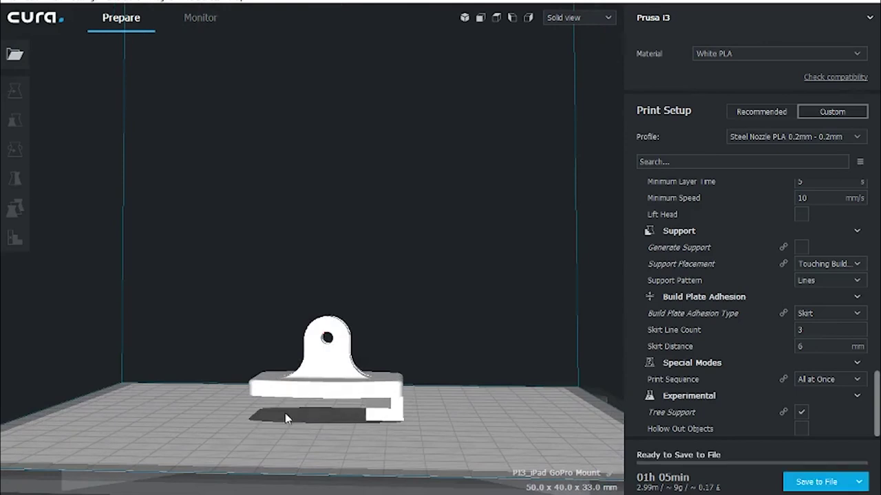
Rotate the mount 90° to stand on its edge, dropping the estimate to 53 minutes, and orbit to check.
right_click_drag(346, 427, 355, 387)
left_click(291, 371)
left_click_drag(379, 285, 406, 477)
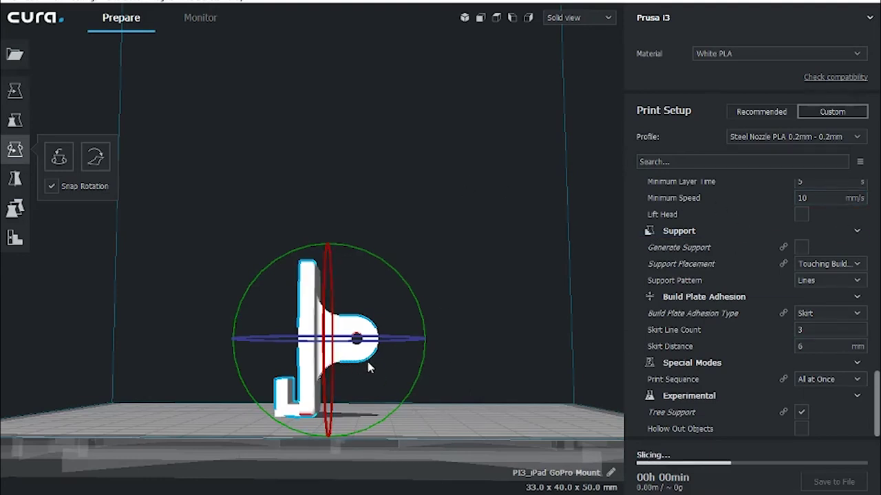
left_click(255, 143)
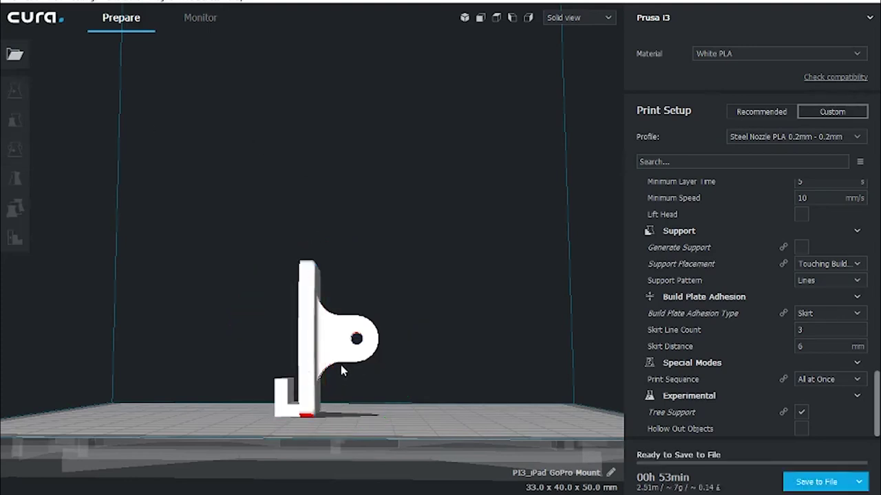
right_click_drag(371, 406, 427, 398)
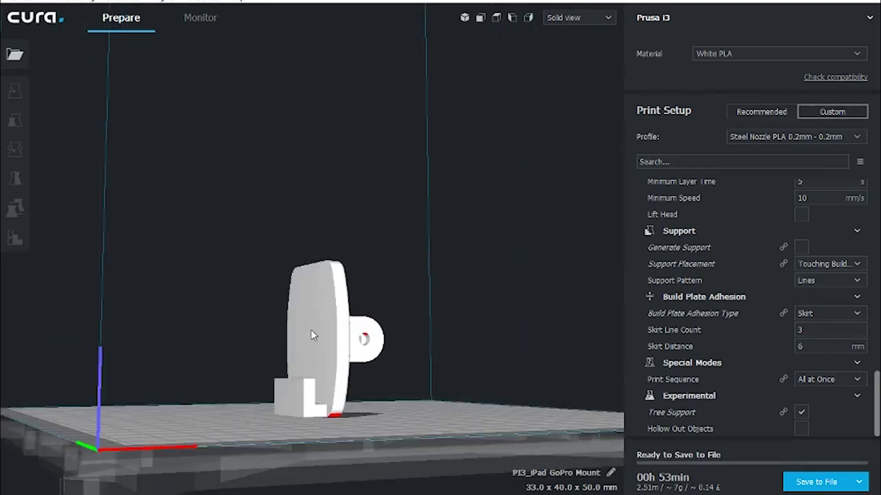
right_click_drag(411, 411, 292, 398)
right_click_drag(364, 374, 383, 379)
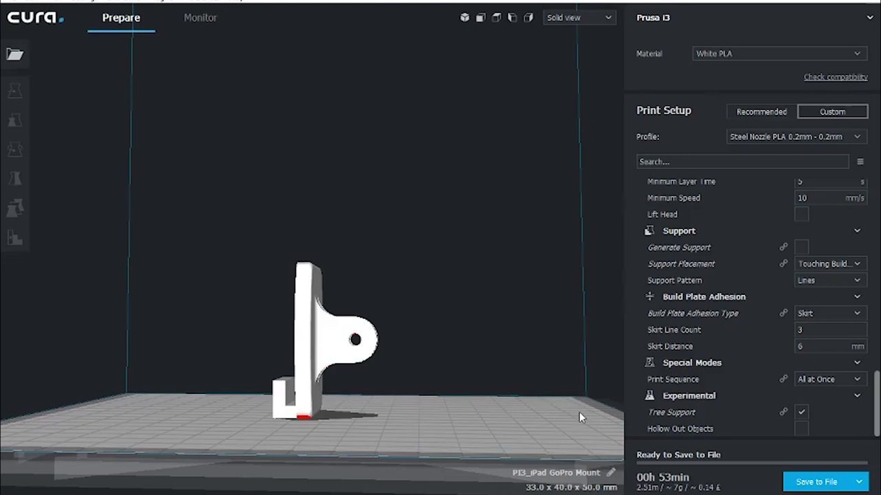
Save the sliced G-code as PI3_GoPro iPad Mount.gcode, overwriting the existing file.
left_click(817, 483)
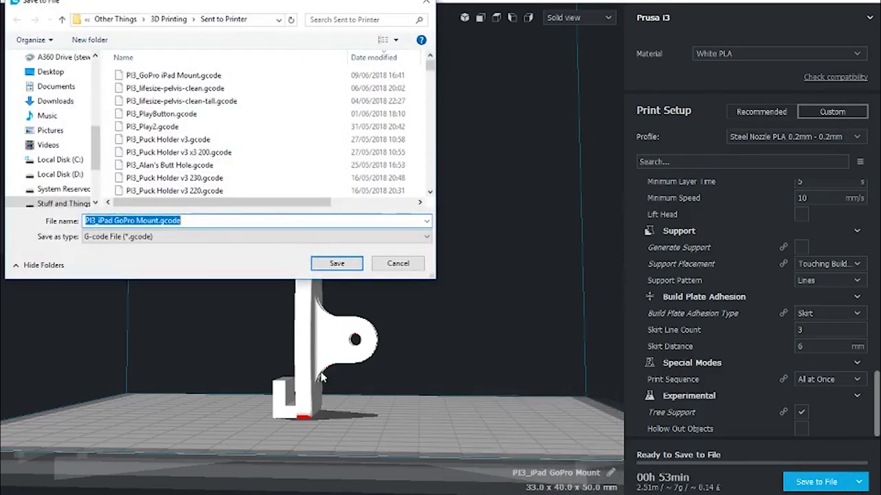
left_click(188, 77)
left_click(337, 264)
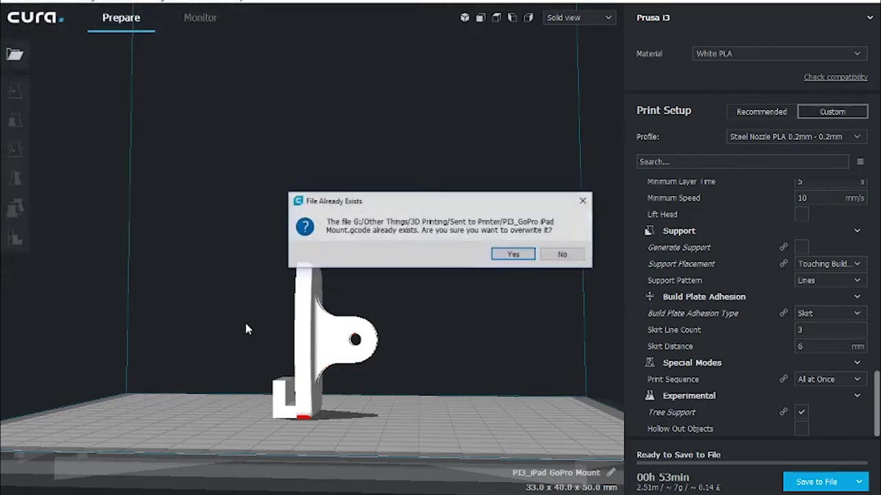
left_click(514, 255)
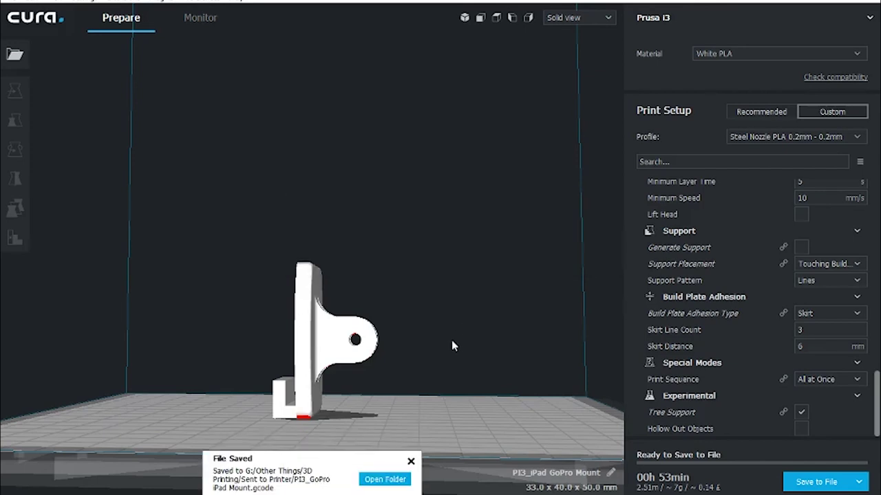